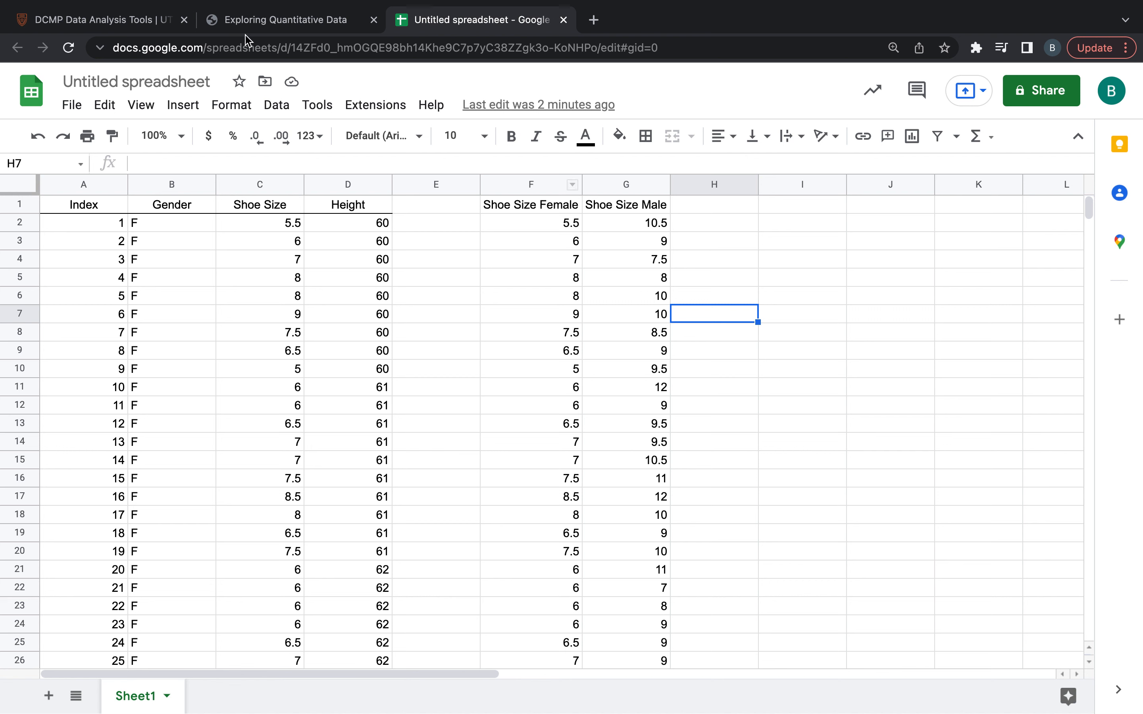
- Open the EDA_quantitative tool linked under Describing and Exploring Quantitative Variables on the DCMP Data Analysis Tools page
{"action": "left_click", "coordinate": [154, 23]}
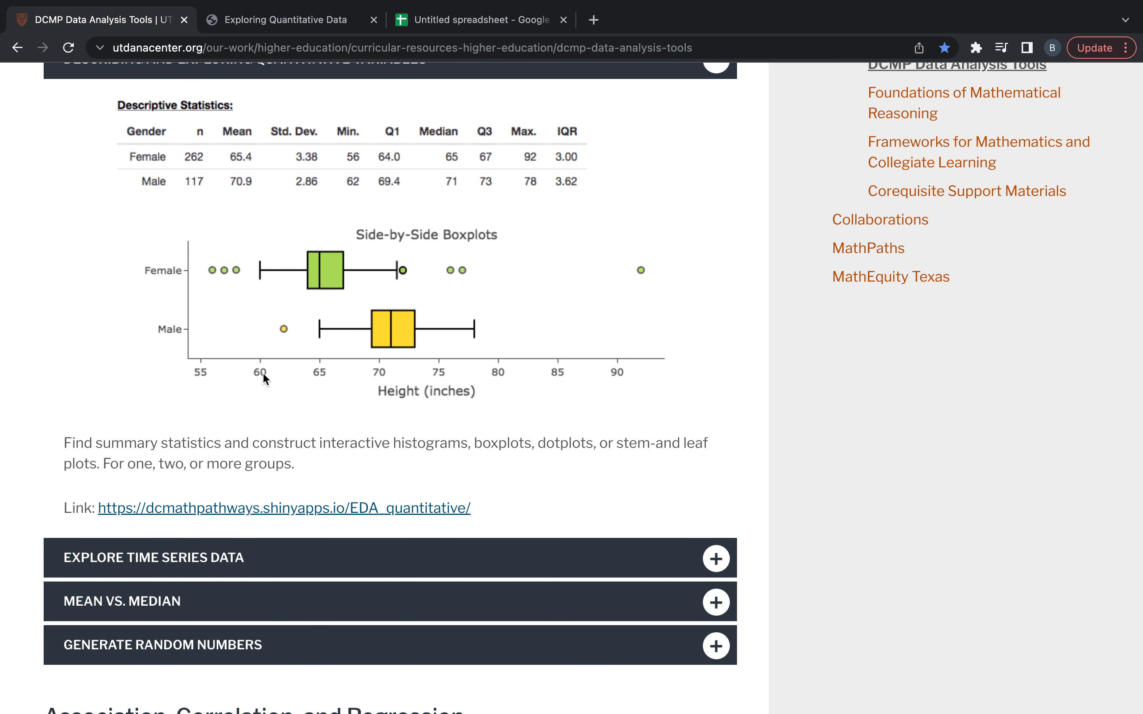
{"action": "scroll", "coordinate": [263, 372], "scroll_direction": "up", "scroll_amount": 3}
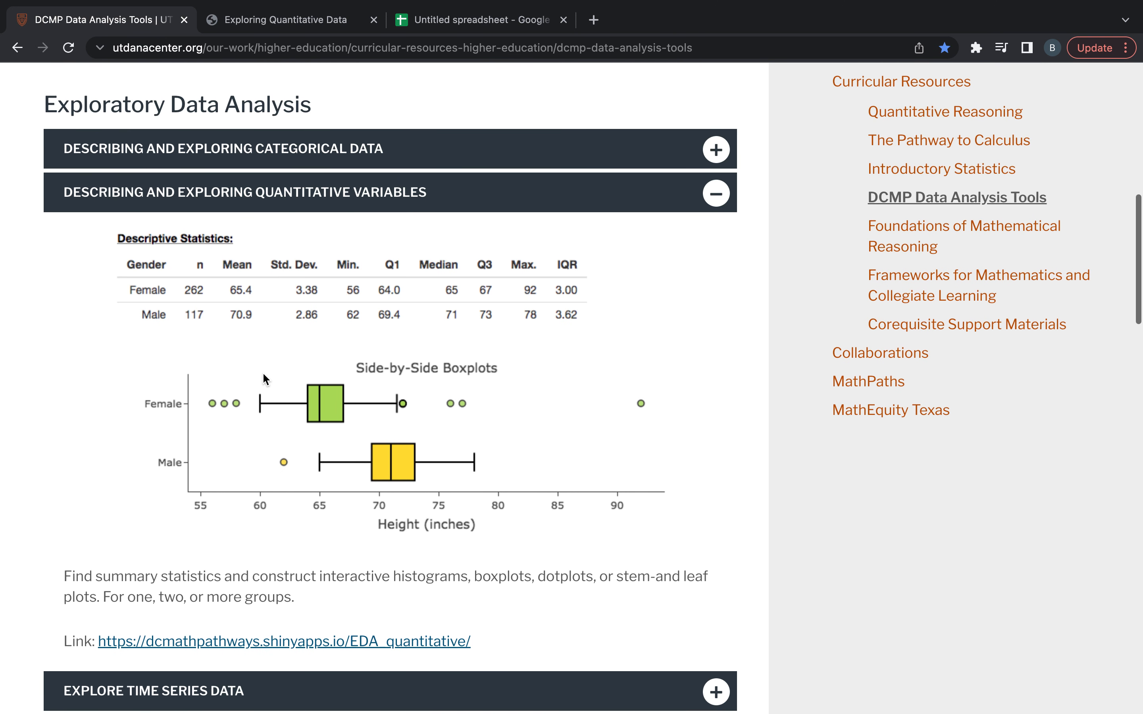
{"action": "left_click", "coordinate": [713, 211]}
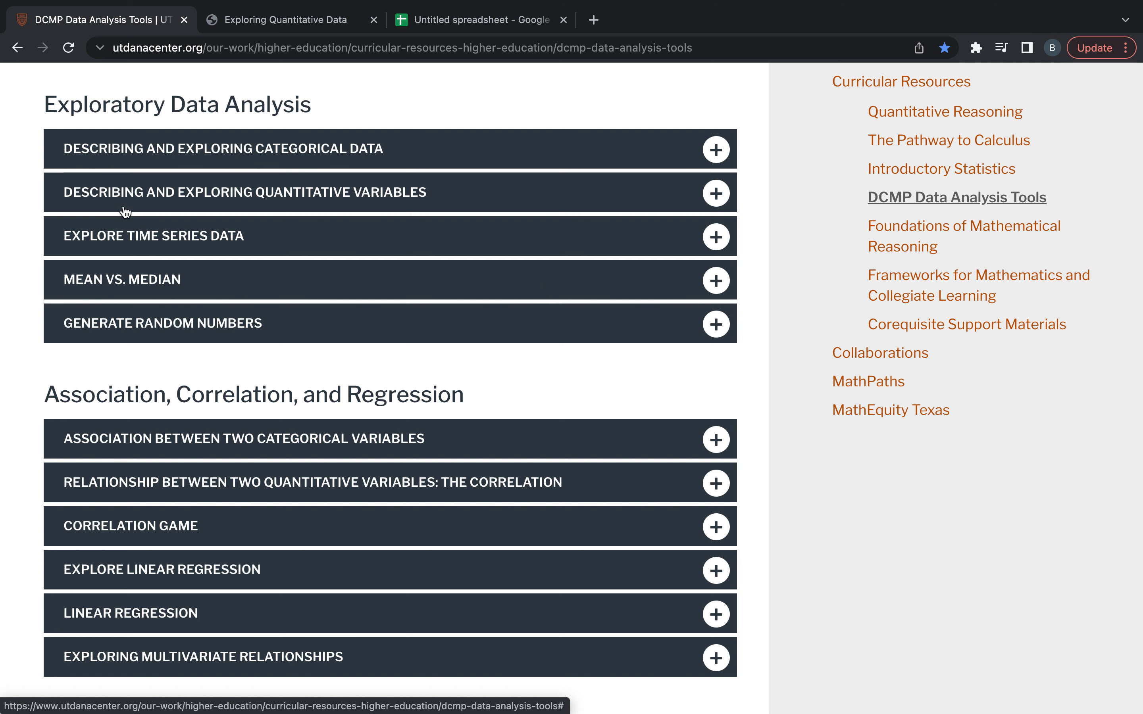
{"action": "left_click", "coordinate": [327, 207]}
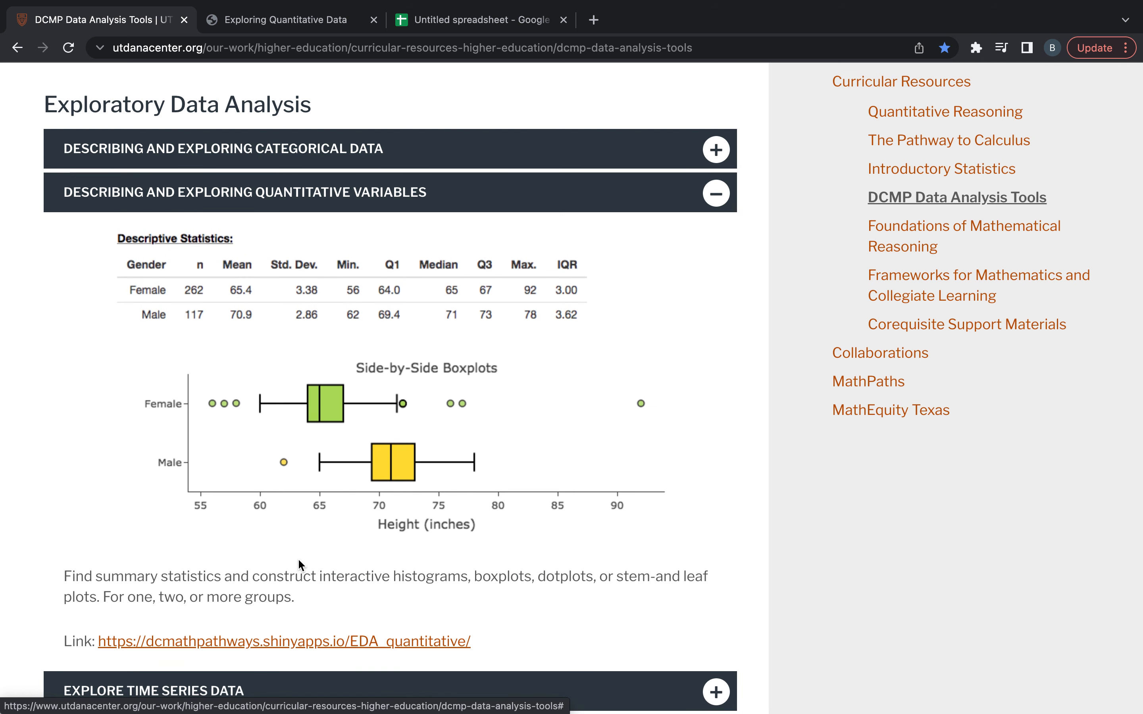
{"action": "left_click", "coordinate": [273, 642]}
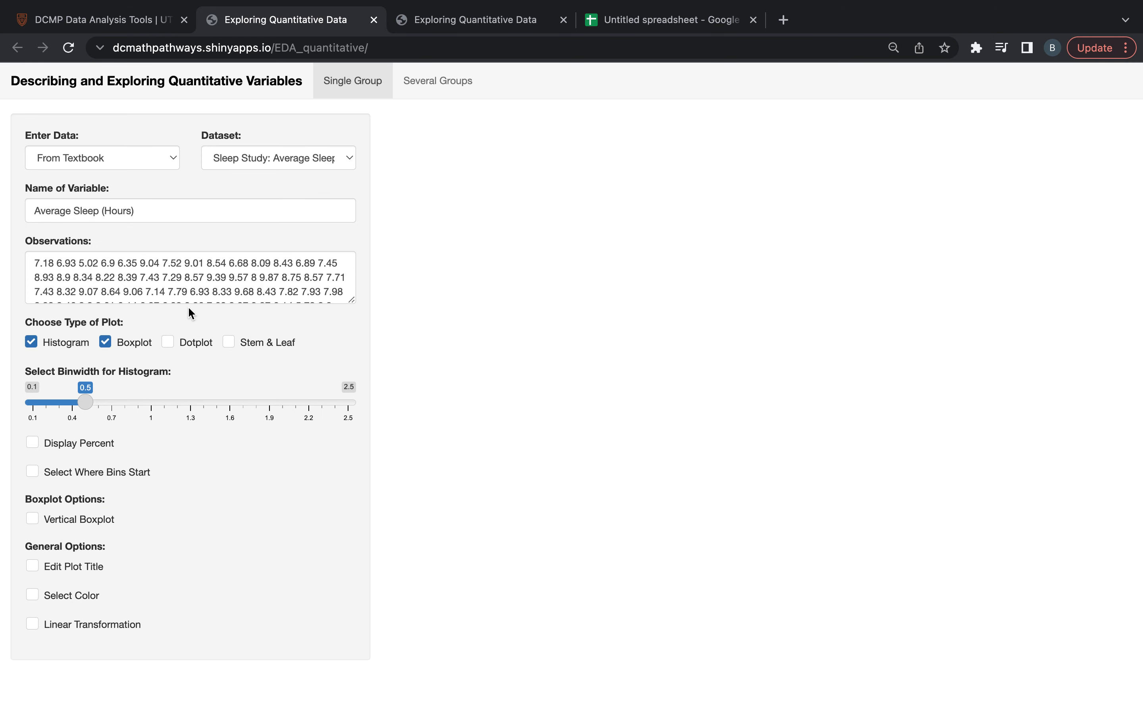
- Set the single-group data source to Your Own and name the variable Shoe Size
{"action": "left_click", "coordinate": [172, 161]}
{"action": "left_click", "coordinate": [155, 176]}
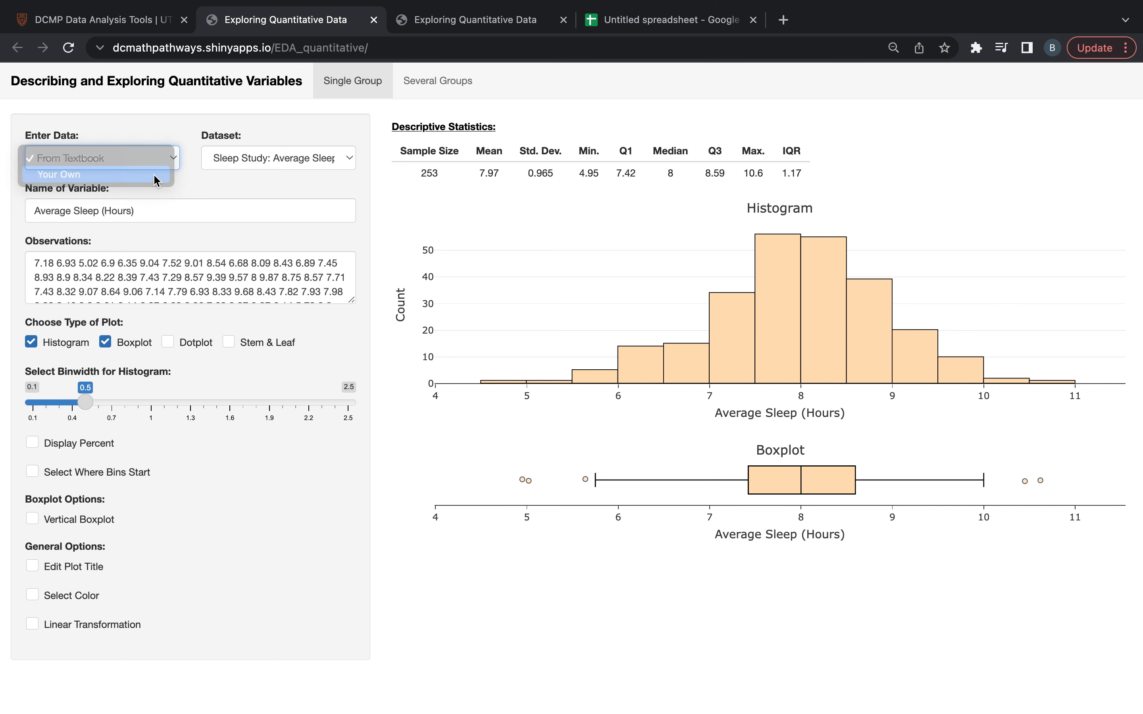
{"action": "triple_click", "coordinate": [138, 216]}
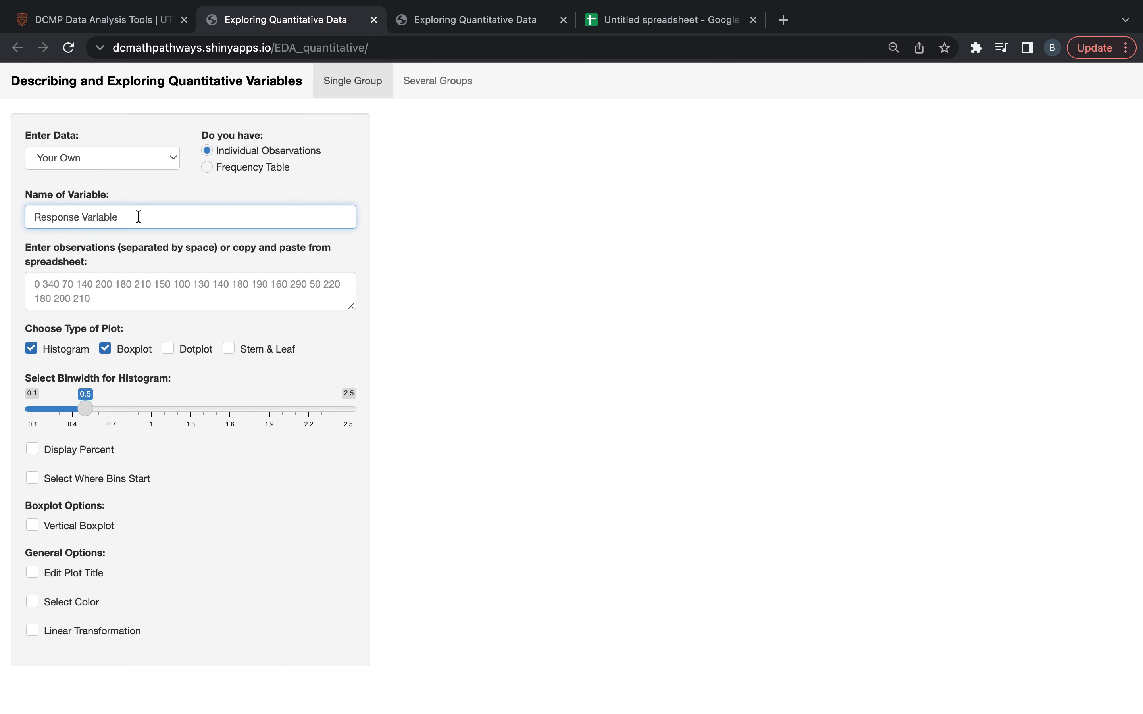
{"action": "type", "text": "Shoe "}
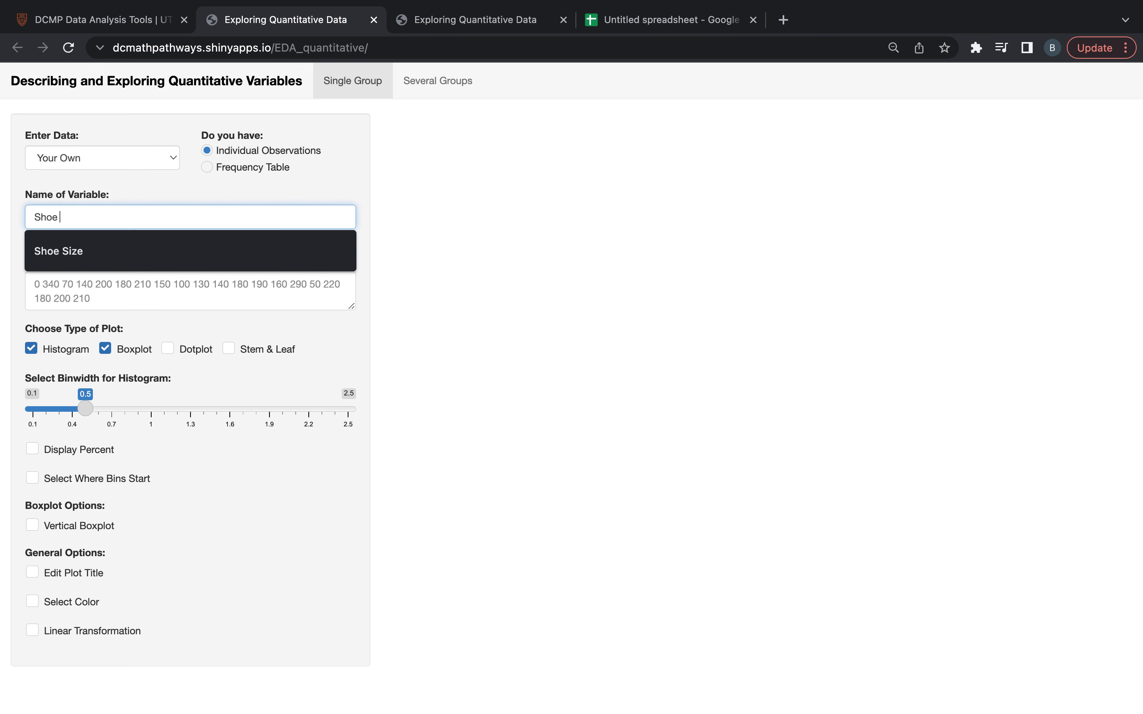
{"action": "type", "text": "Size"}
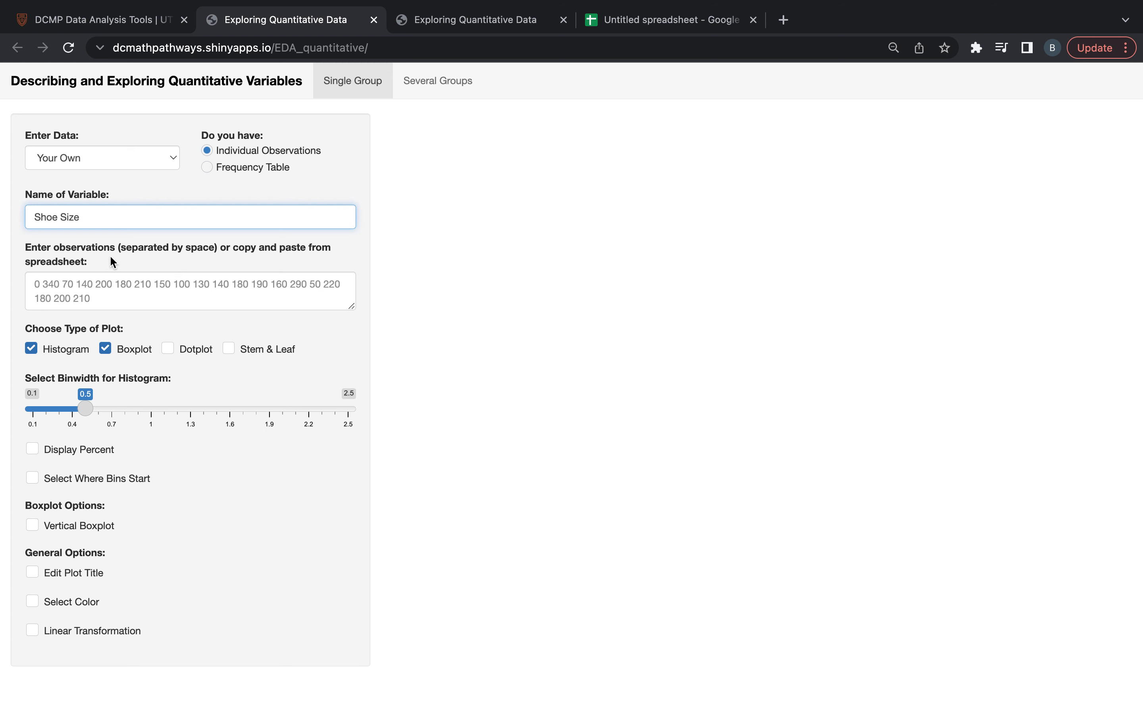
- Copy the whole Shoe Size column C from the Google Sheets spreadsheet into the tool's observations, closing the duplicate Exploring Quantitative Data page
{"action": "left_click", "coordinate": [653, 32]}
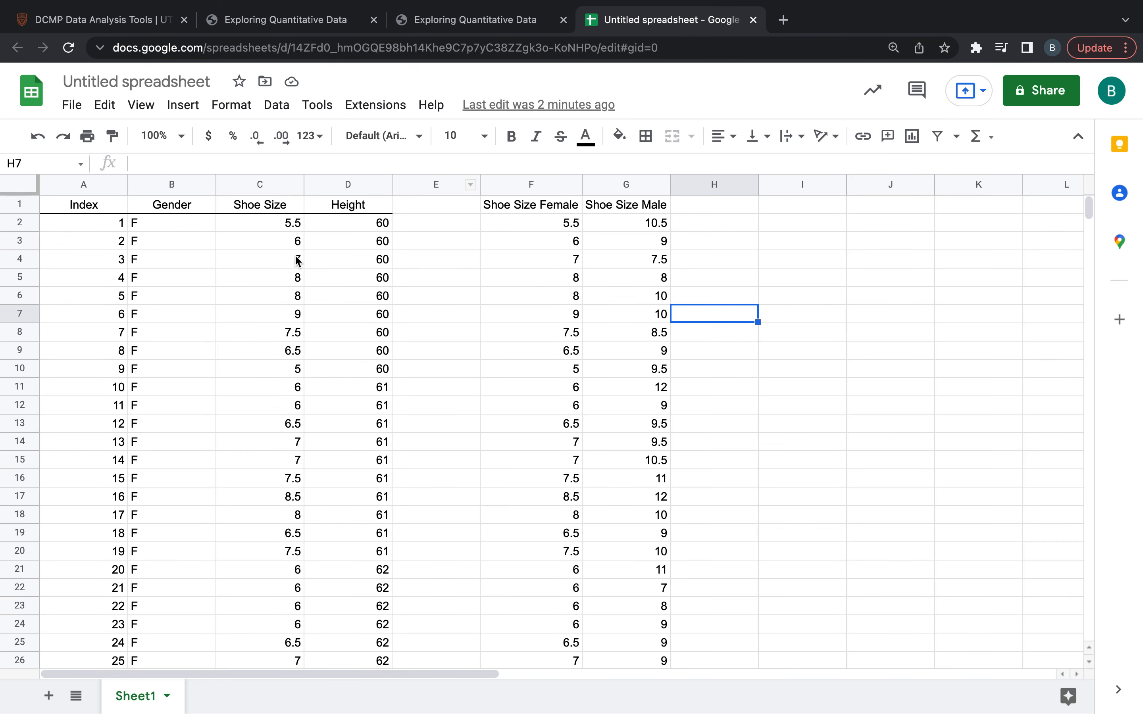
{"action": "left_click", "coordinate": [266, 222]}
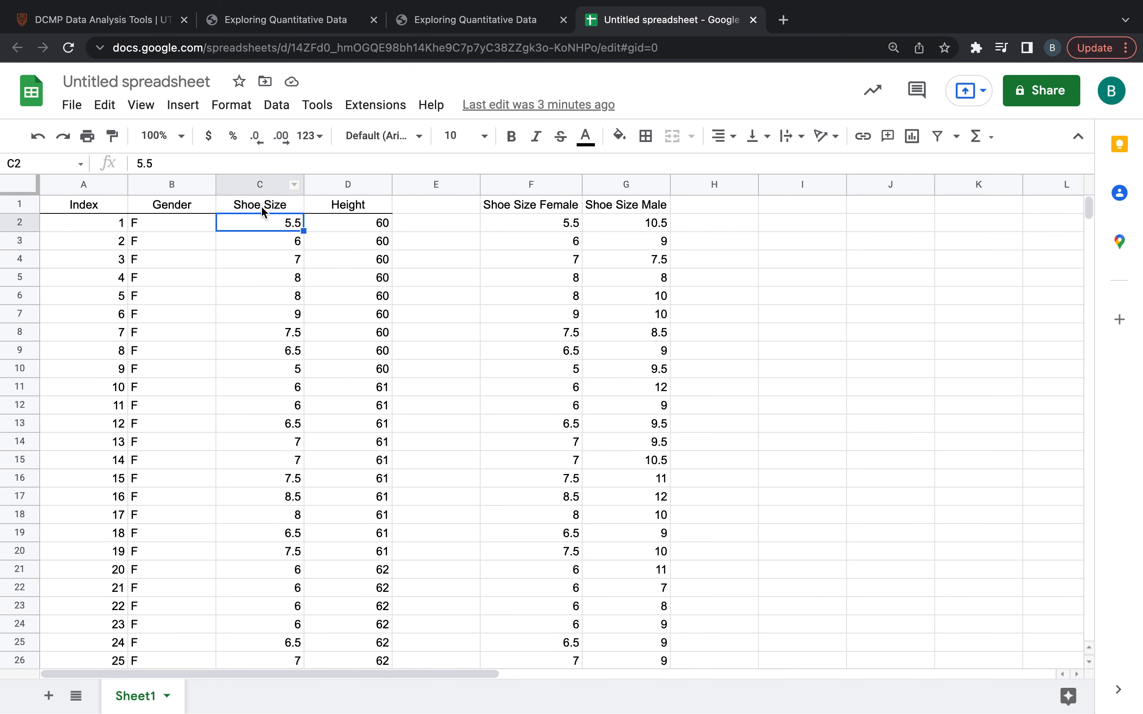
{"action": "left_click", "coordinate": [260, 184]}
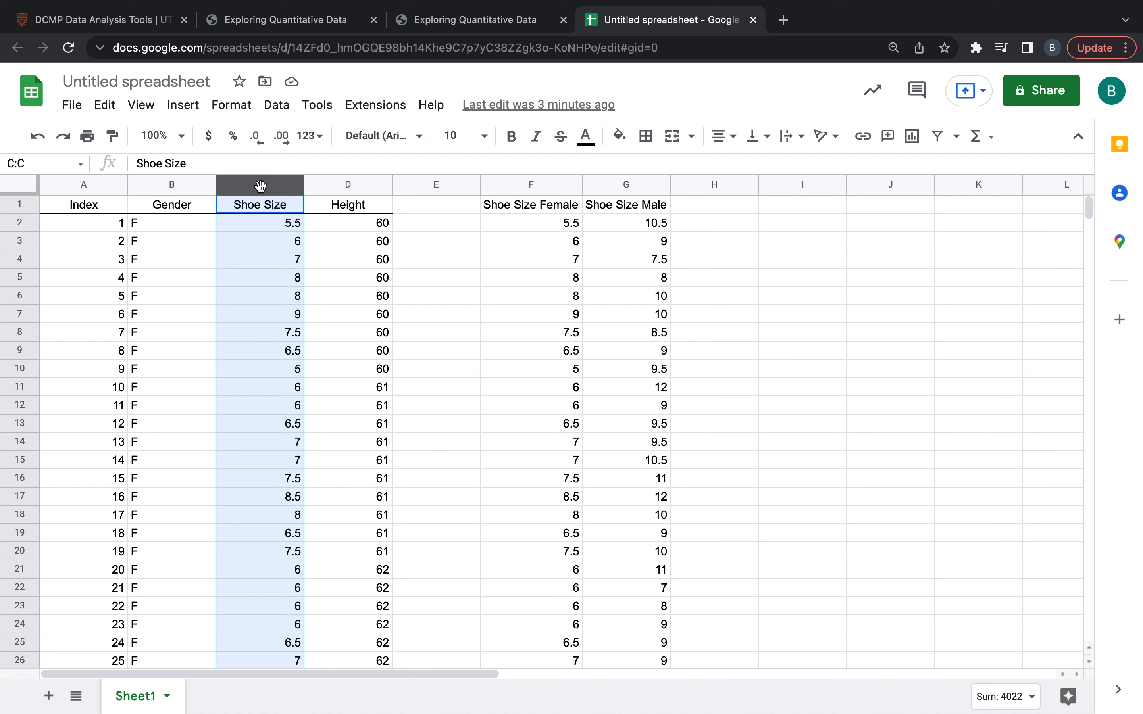
{"action": "key", "text": "ctrl+c"}
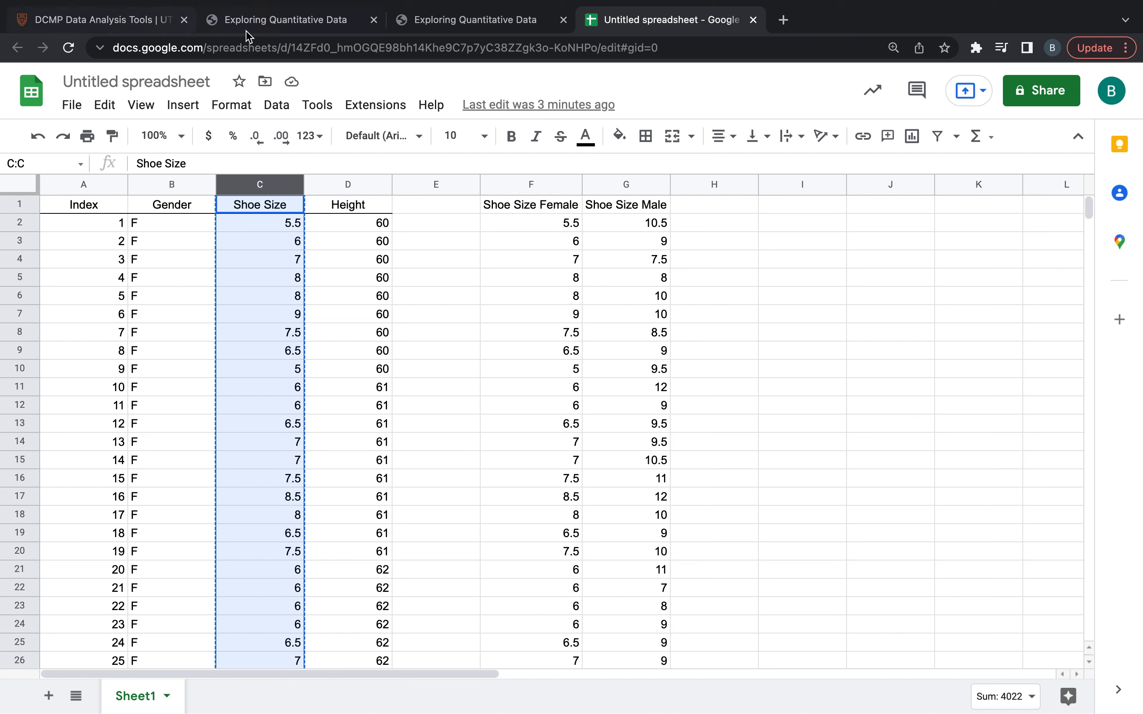
{"action": "left_click", "coordinate": [298, 28]}
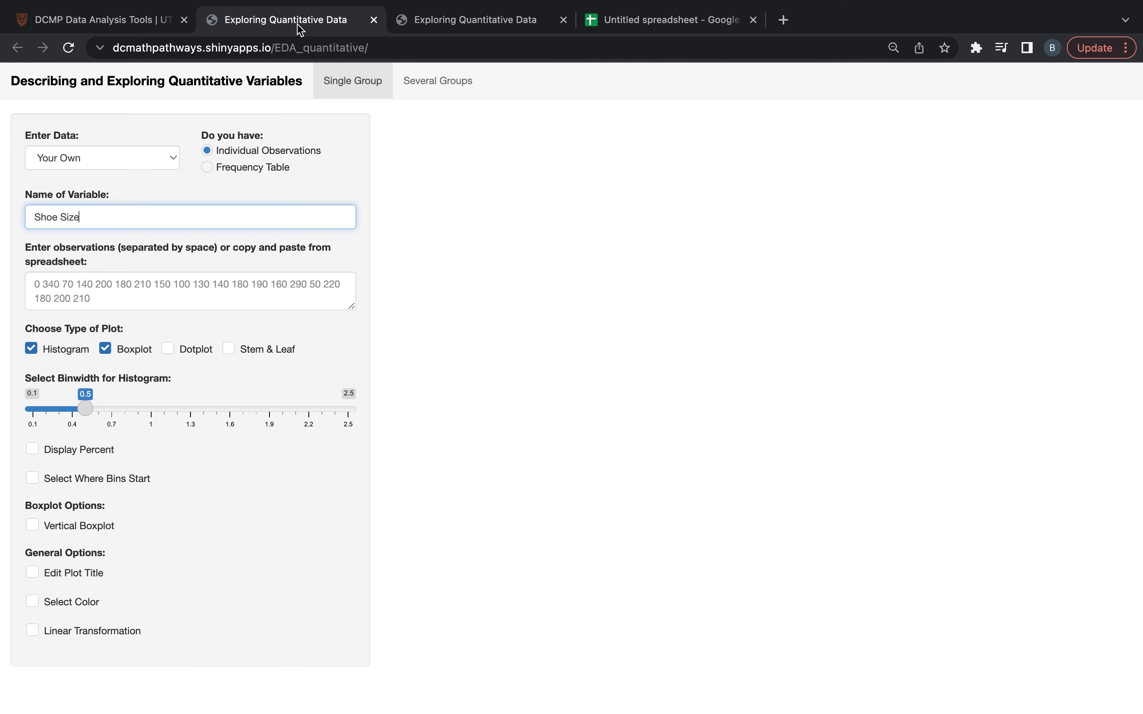
{"action": "left_click", "coordinate": [563, 19]}
{"action": "left_click", "coordinate": [198, 278]}
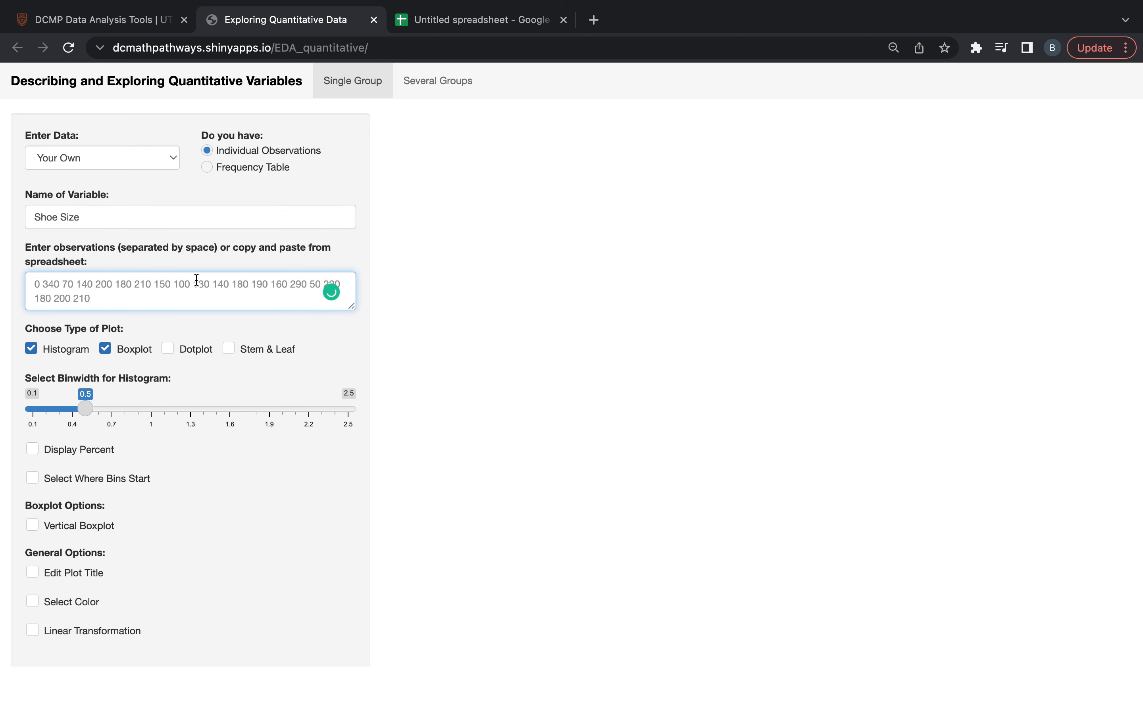
{"action": "key", "text": "super+v"}
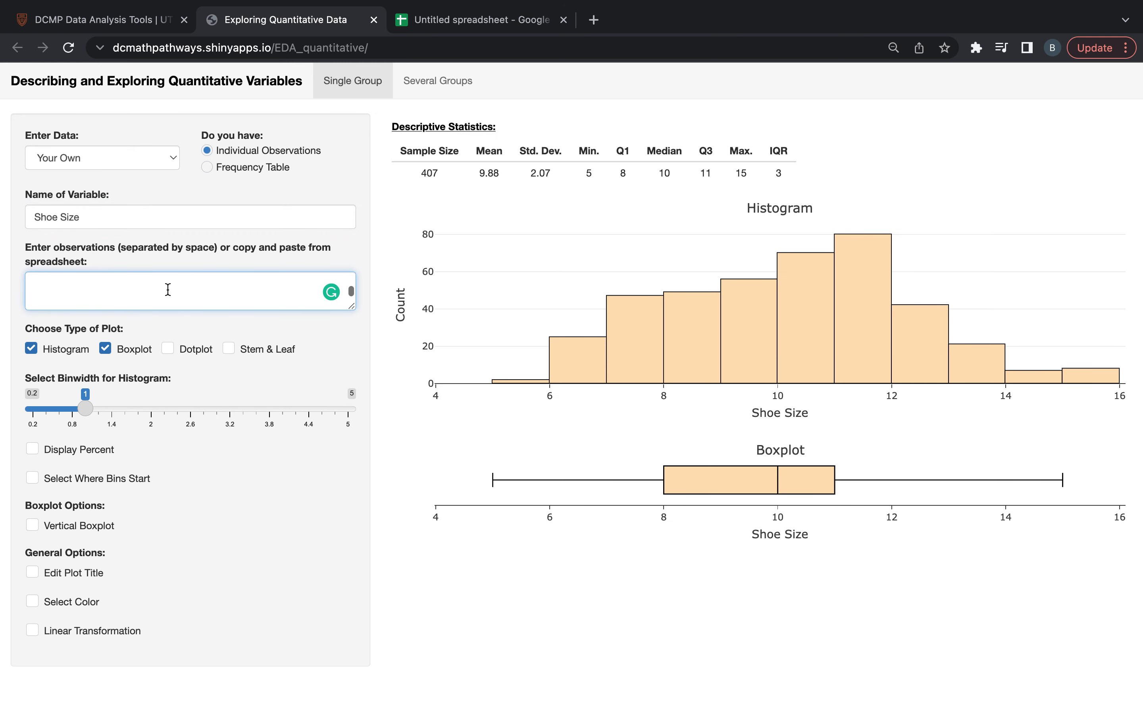
- Delete the Shoe Size header line from the start of the pasted observations
{"action": "left_click_drag", "start_coordinate": [351, 291], "coordinate": [349, 267]}
{"action": "left_click_drag", "start_coordinate": [90, 289], "coordinate": [27, 293]}
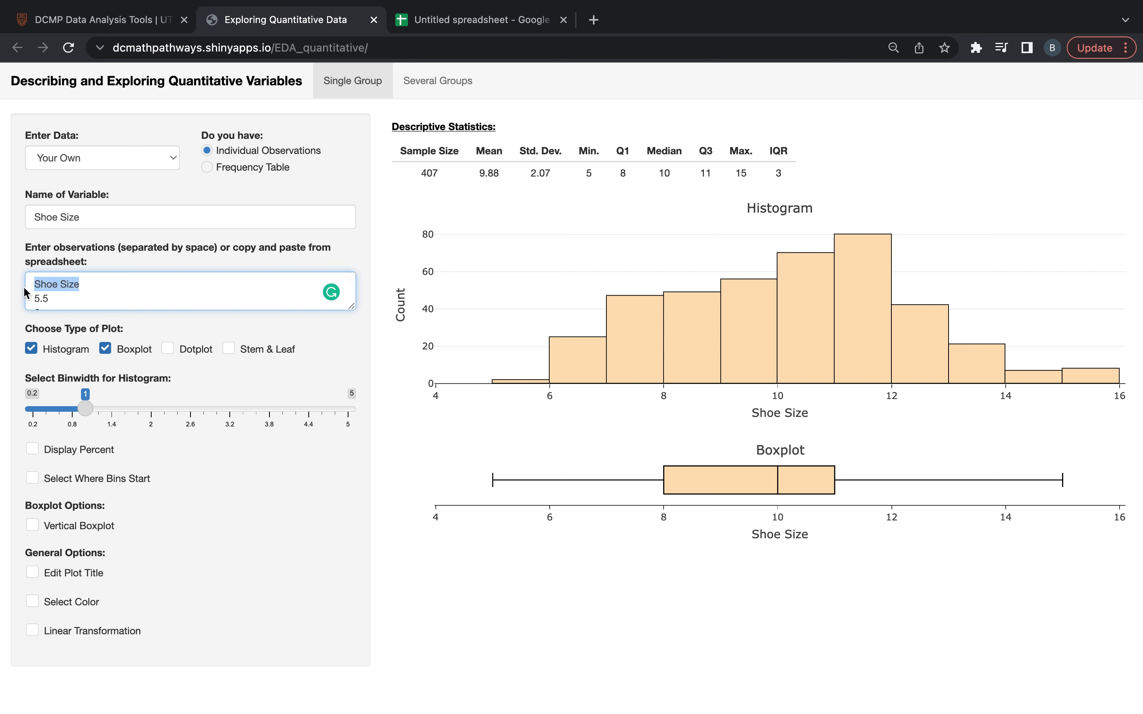
{"action": "key", "text": "BackSpace"}
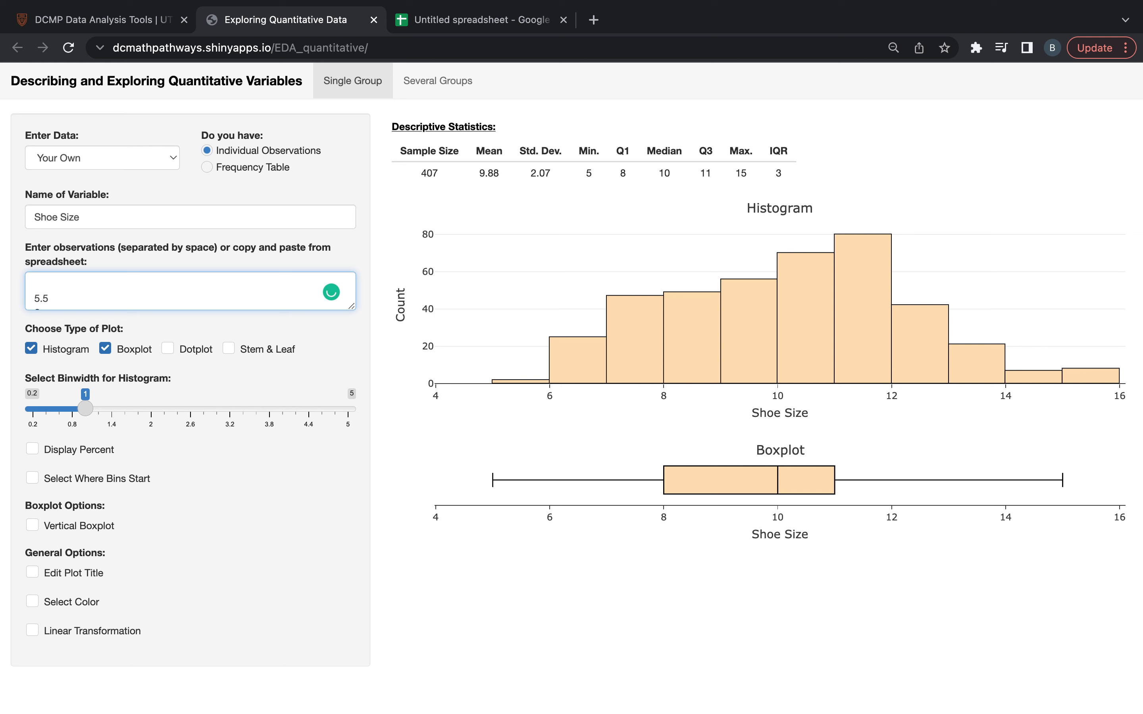
{"action": "key", "text": "BackSpace"}
- Switch the analysis to Several Groups with Your Own data and set the group name to Shoe Size
{"action": "left_click", "coordinate": [438, 89]}
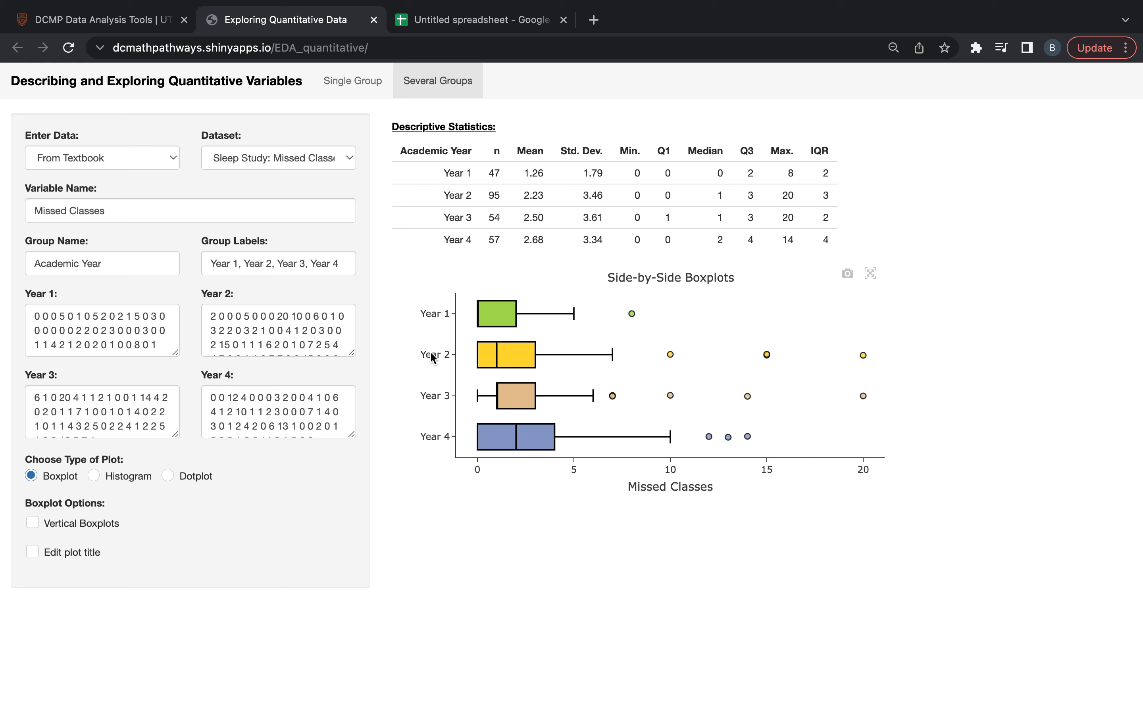
{"action": "left_click", "coordinate": [167, 158]}
{"action": "left_click", "coordinate": [116, 174]}
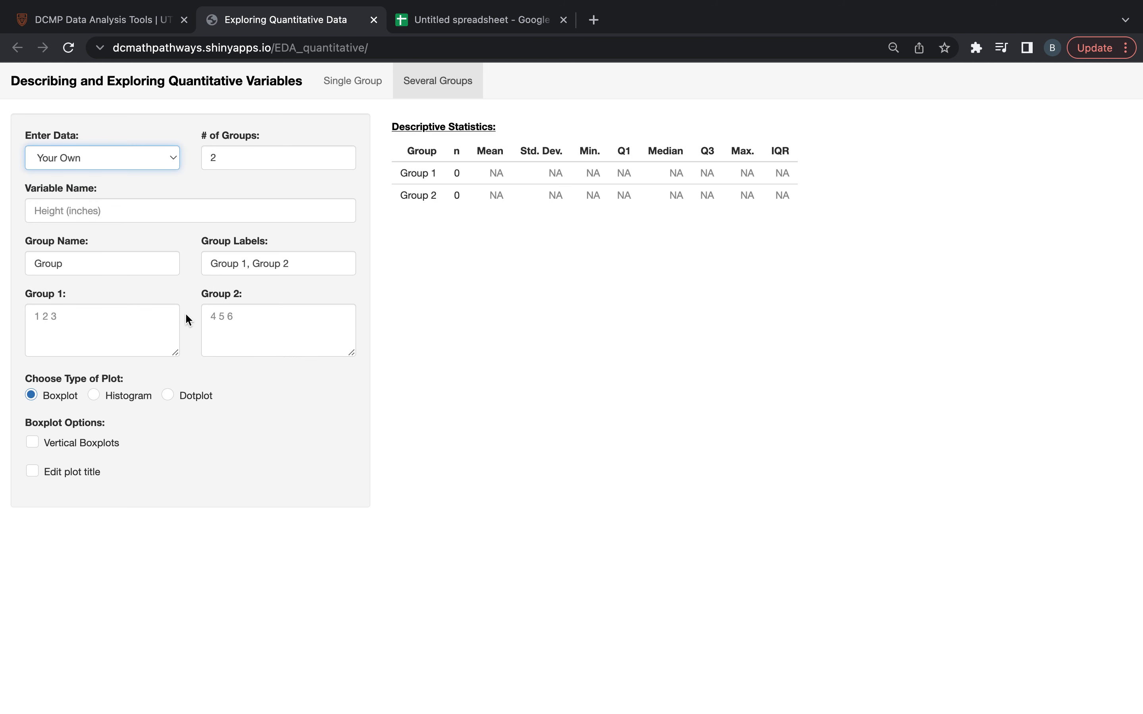
{"action": "double_click", "coordinate": [85, 268]}
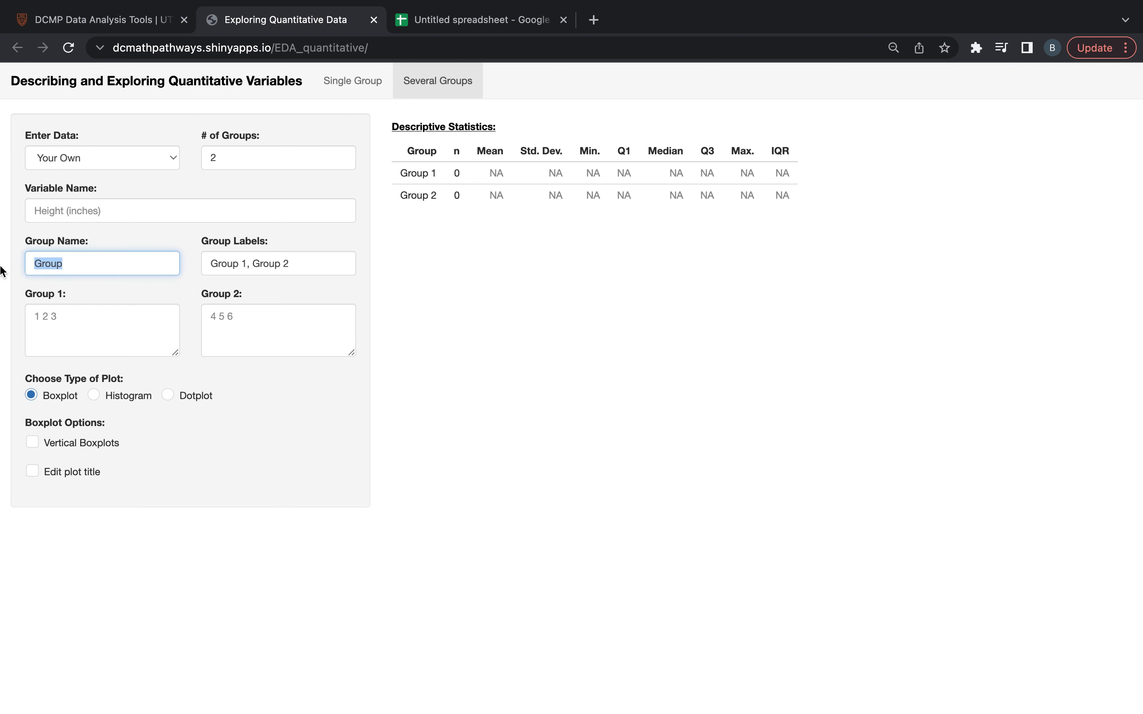
{"action": "type", "text": "Shoe Size"}
- Change the two group labels to Males, Females
{"action": "left_click_drag", "start_coordinate": [246, 271], "coordinate": [204, 262]}
{"action": "type", "text": "Males"}
{"action": "left_click", "coordinate": [317, 263]}
{"action": "key", "text": "BackSpace"}
{"action": "key", "text": "BackSpace"}
{"action": "key", "text": "BackSpace"}
{"action": "key", "text": "BackSpace"}
{"action": "key", "text": "BackSpace"}
{"action": "key", "text": "BackSpace"}
{"action": "key", "text": "BackSpace"}
{"action": "type", "text": "Females"}
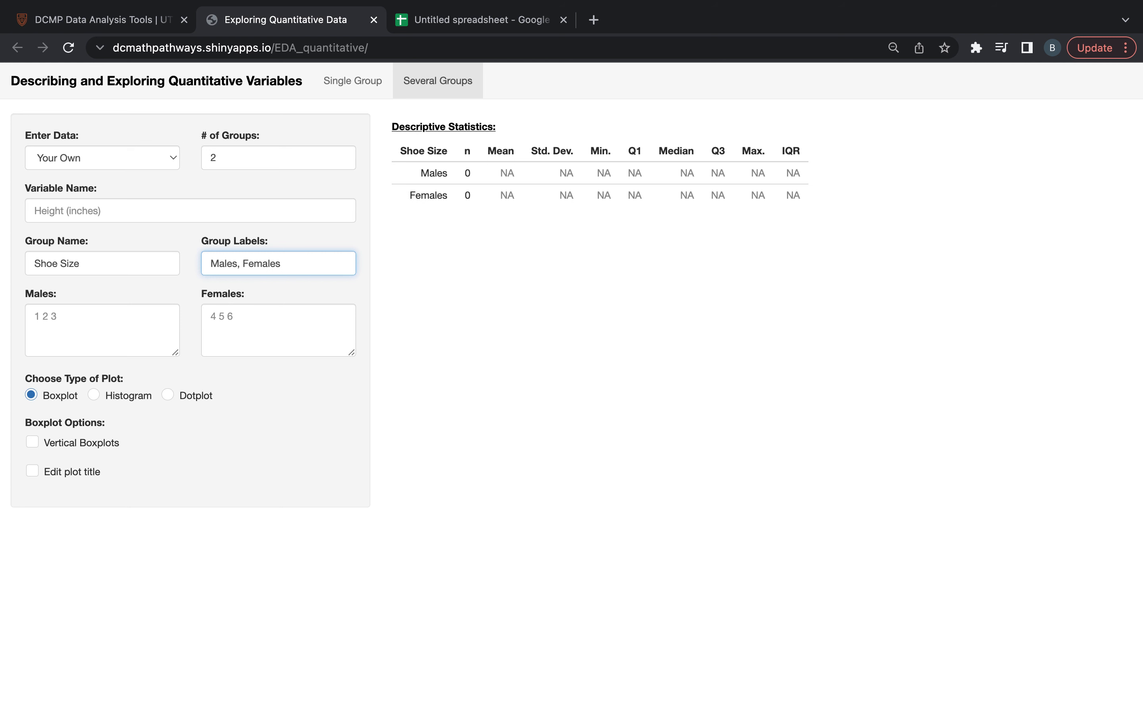
- Copy the whole Shoe Size Male column G from the spreadsheet into the Males data of the tool
{"action": "left_click", "coordinate": [67, 317]}
{"action": "left_click", "coordinate": [253, 320]}
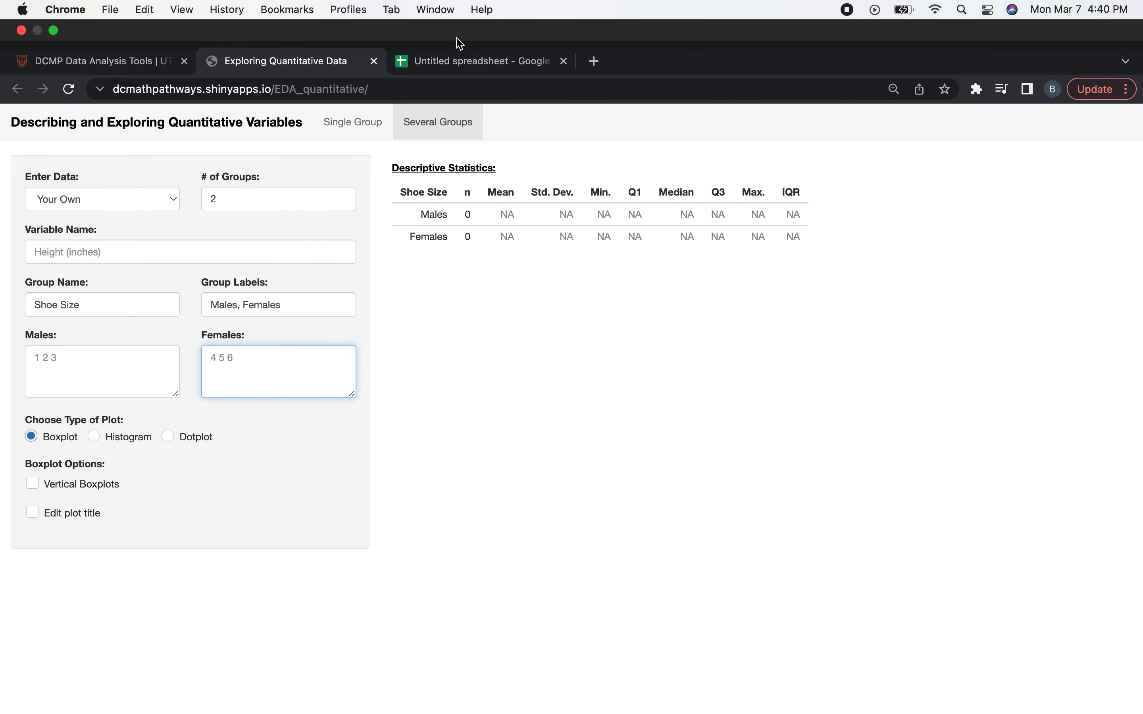
{"action": "left_click", "coordinate": [457, 60]}
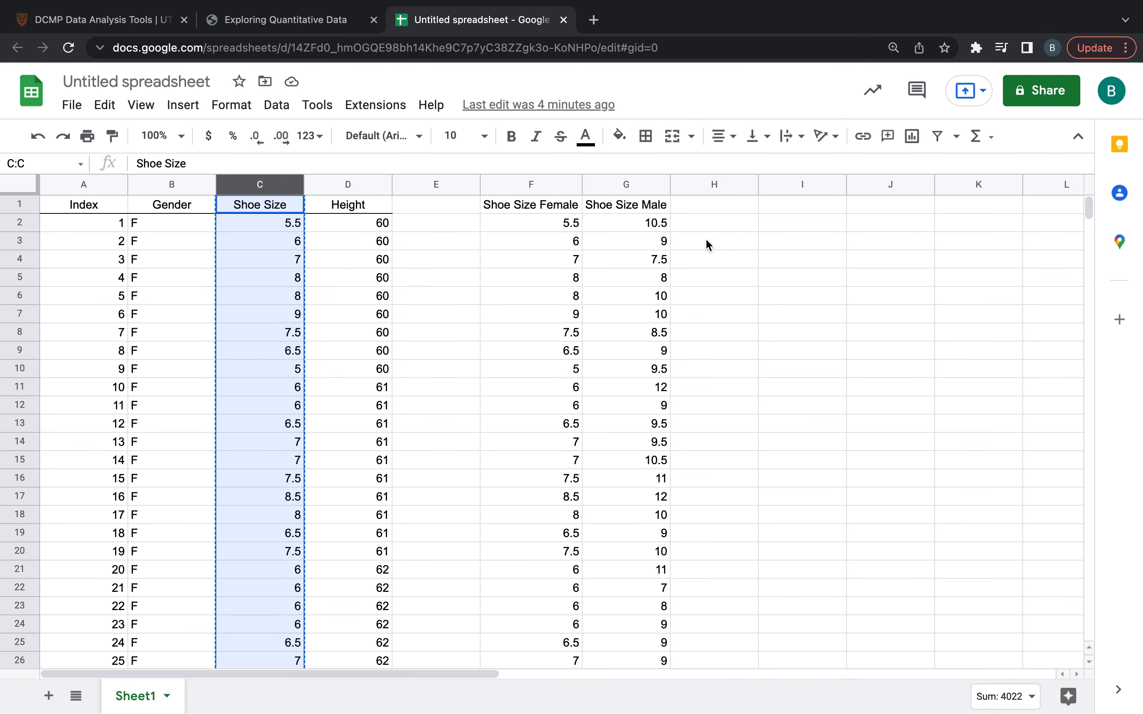
{"action": "left_click", "coordinate": [632, 203]}
{"action": "left_click", "coordinate": [628, 185]}
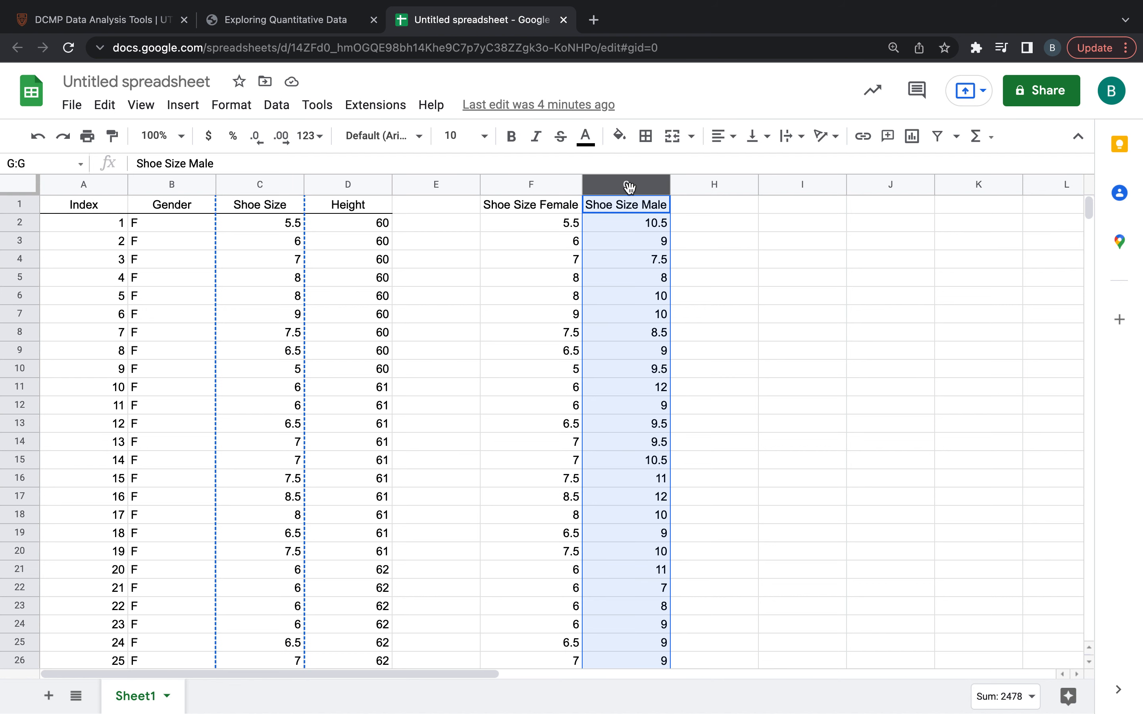
{"action": "key", "text": "super+c"}
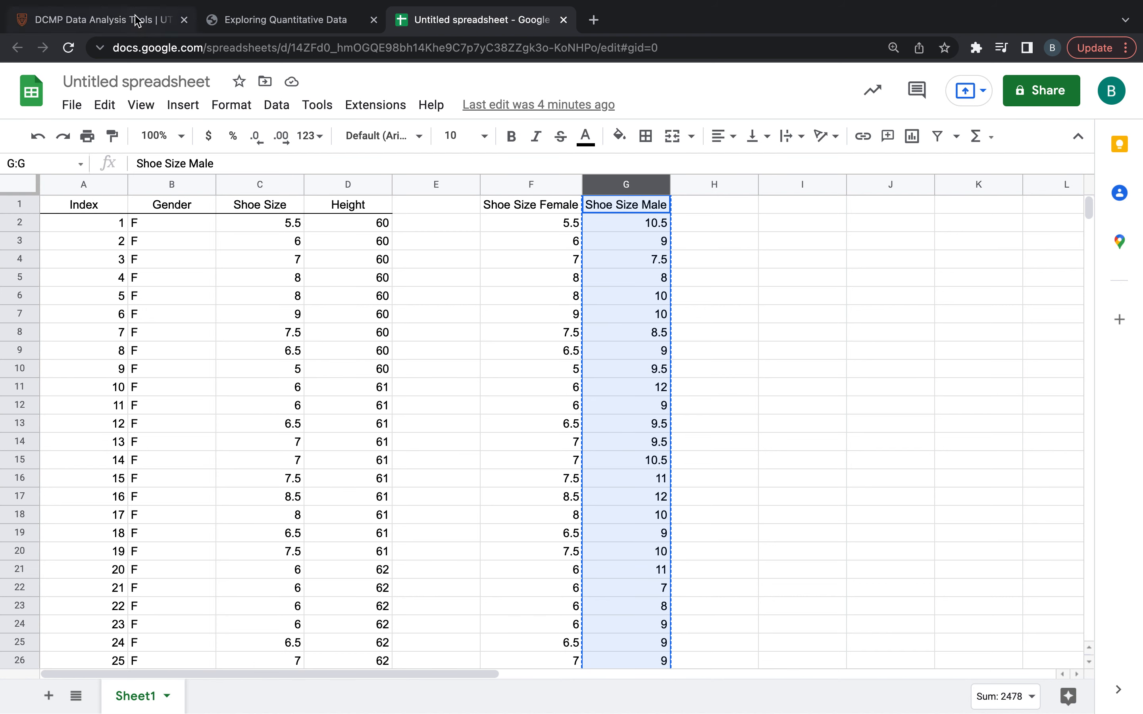
{"action": "left_click", "coordinate": [251, 22]}
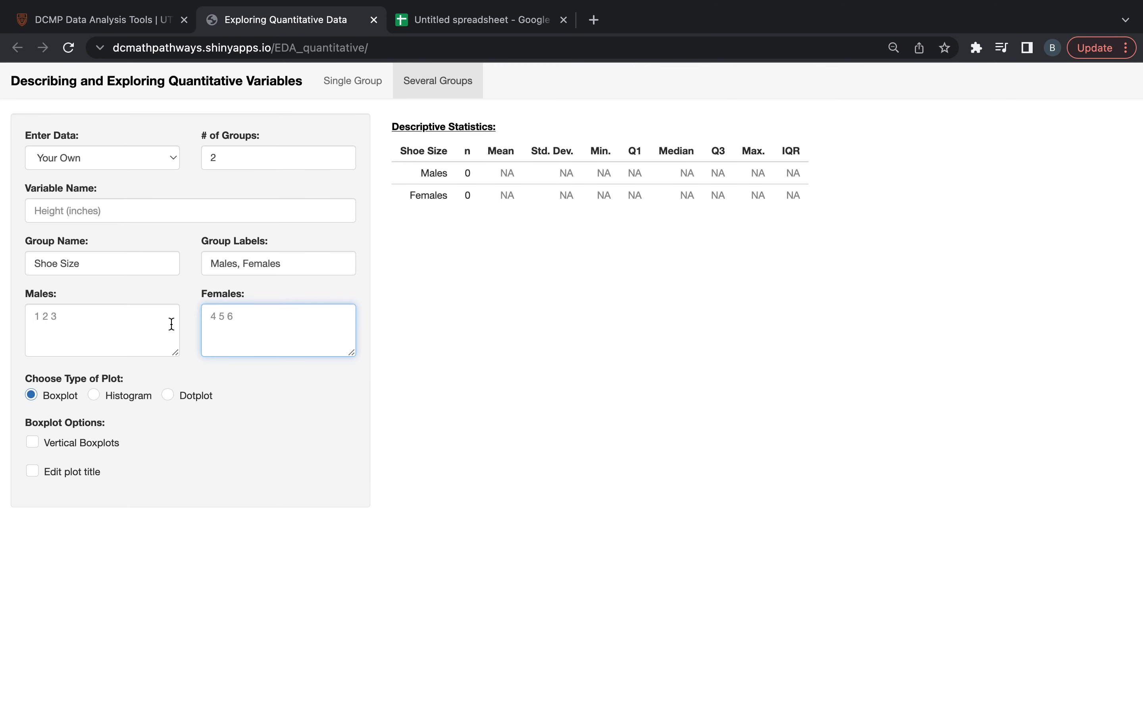
{"action": "left_click", "coordinate": [114, 335]}
{"action": "key", "text": "super+v"}
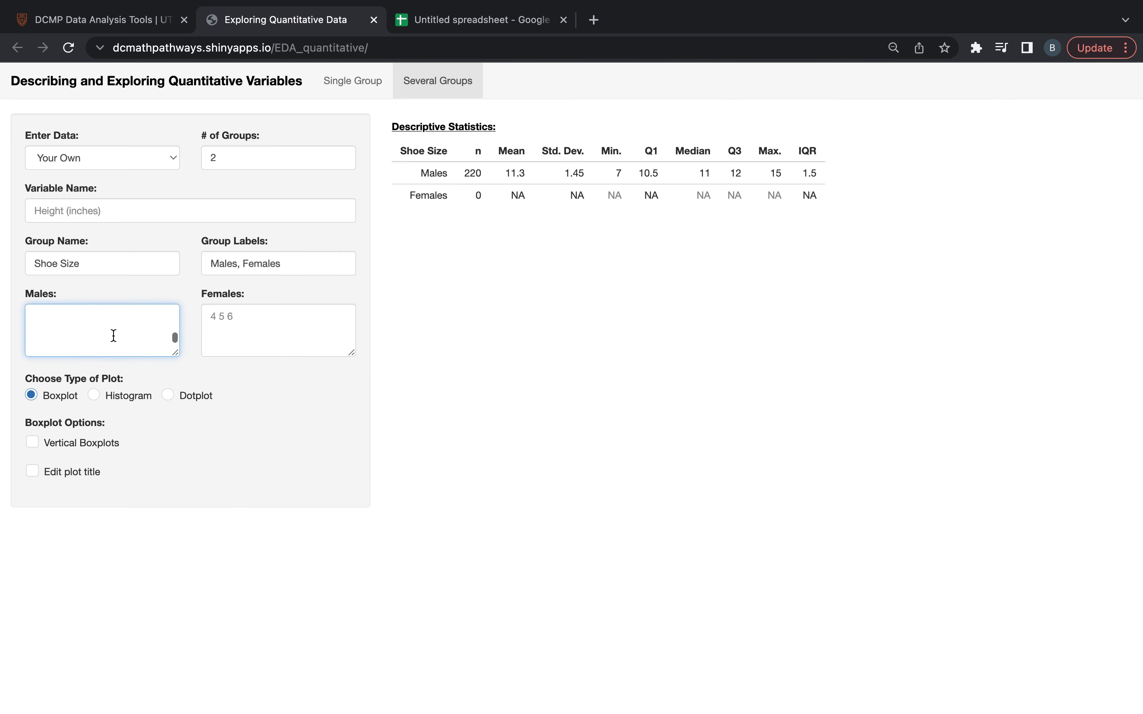
- Delete the Shoe Size Male header line from the Males data
{"action": "left_click_drag", "start_coordinate": [174, 337], "coordinate": [176, 276]}
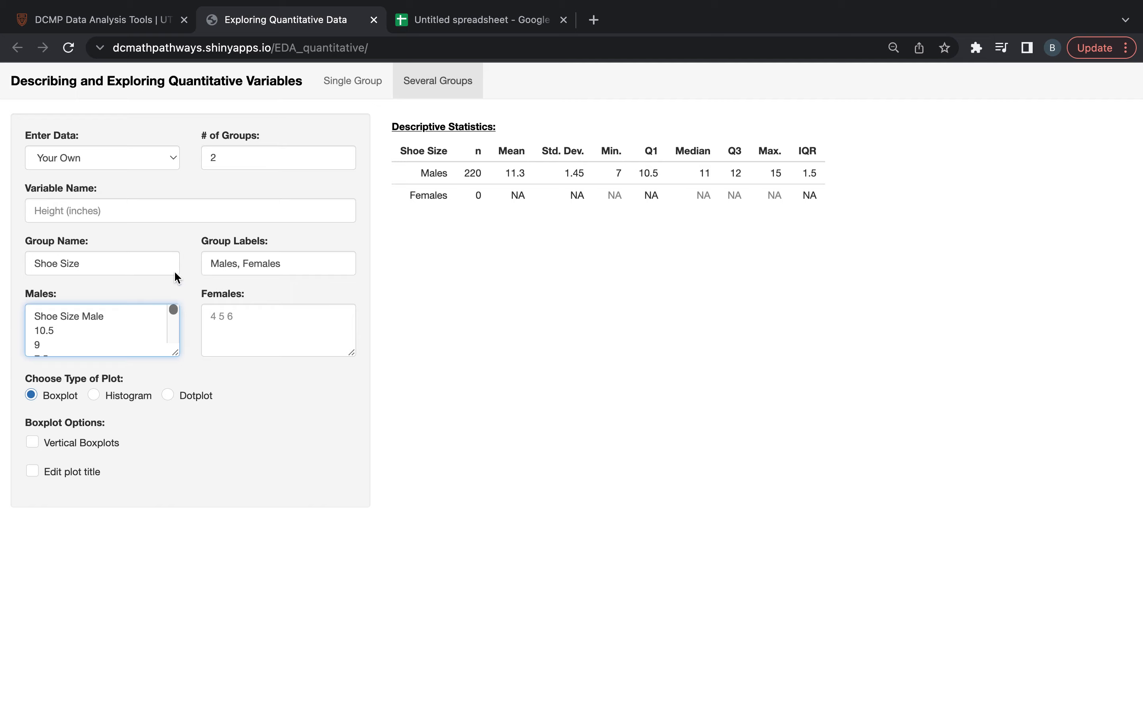
{"action": "left_click_drag", "start_coordinate": [125, 315], "coordinate": [16, 313]}
{"action": "key", "text": "BackSpace"}
{"action": "key", "text": "Delete"}
- Copy the whole Shoe Size Female column F from the spreadsheet into the Females data of the tool
{"action": "left_click", "coordinate": [455, 24]}
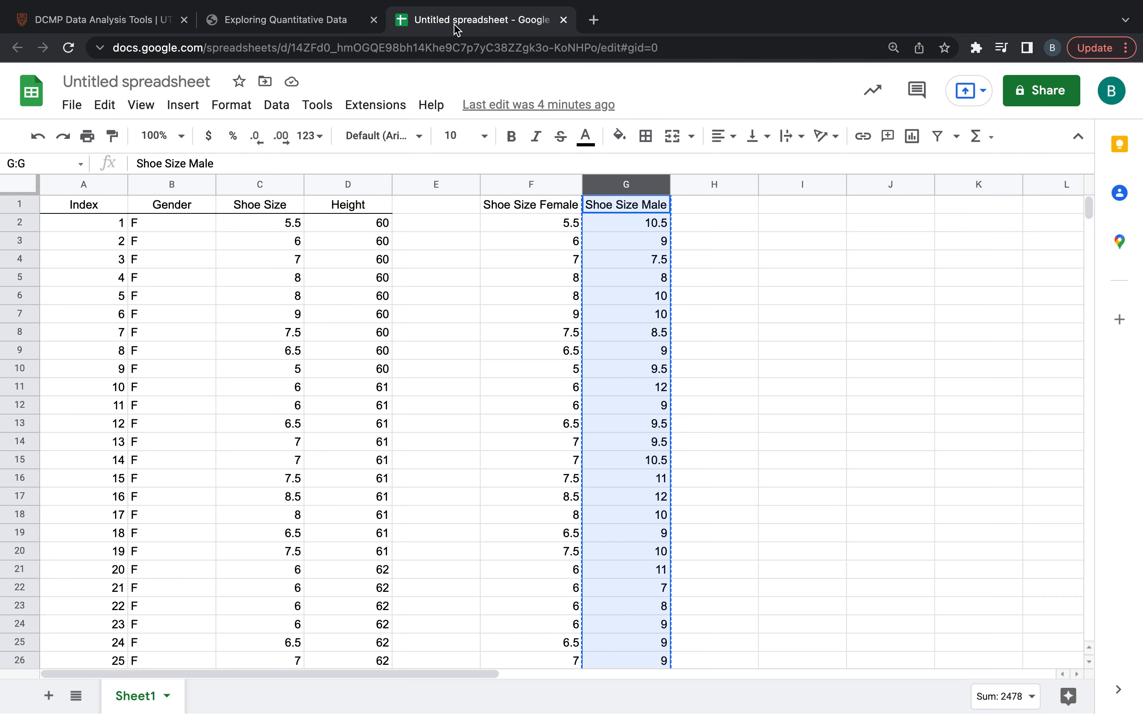
{"action": "left_click", "coordinate": [542, 184]}
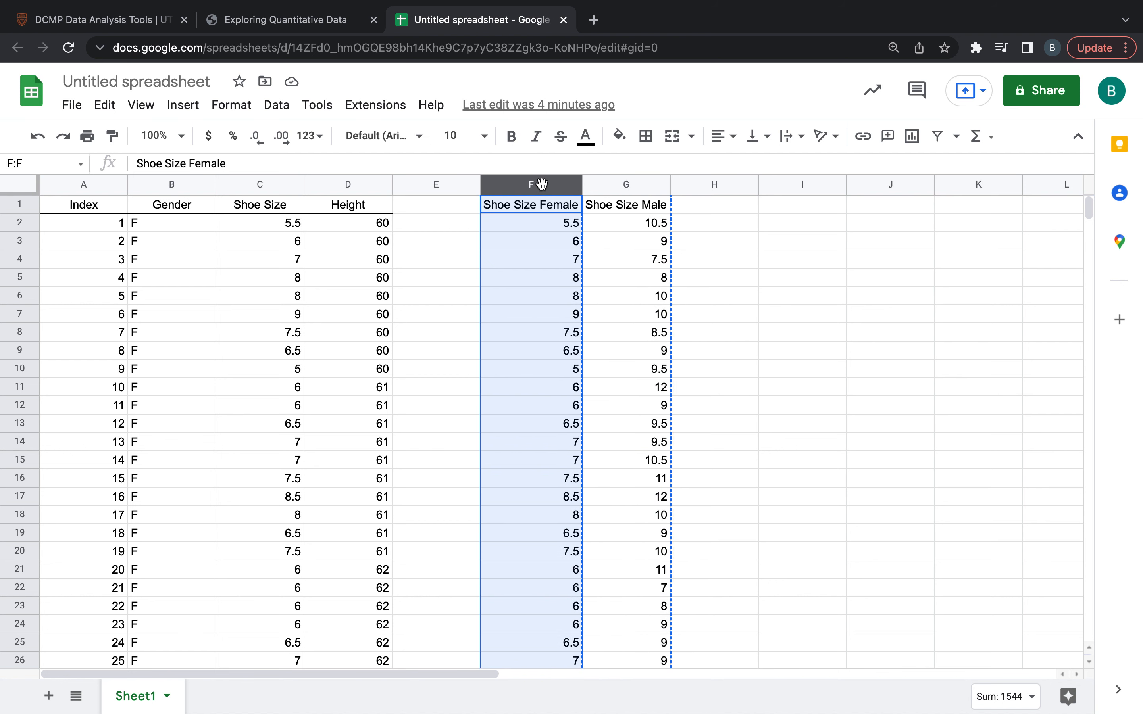
{"action": "key", "text": "ctrl+c"}
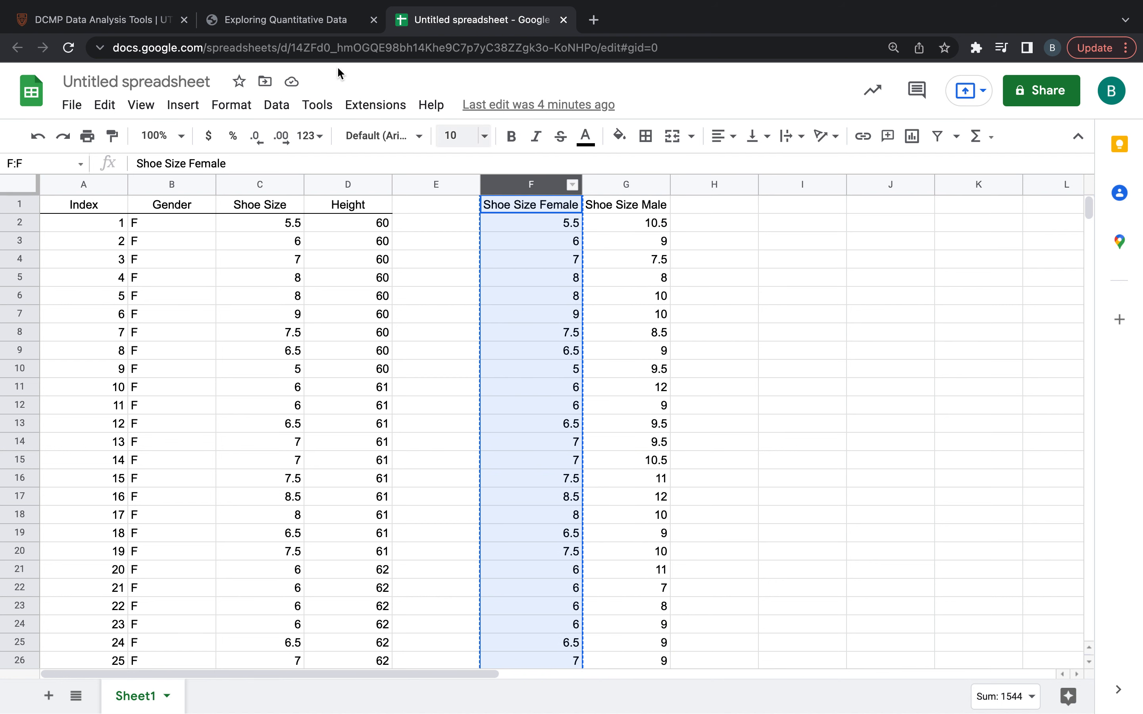
{"action": "left_click", "coordinate": [255, 20]}
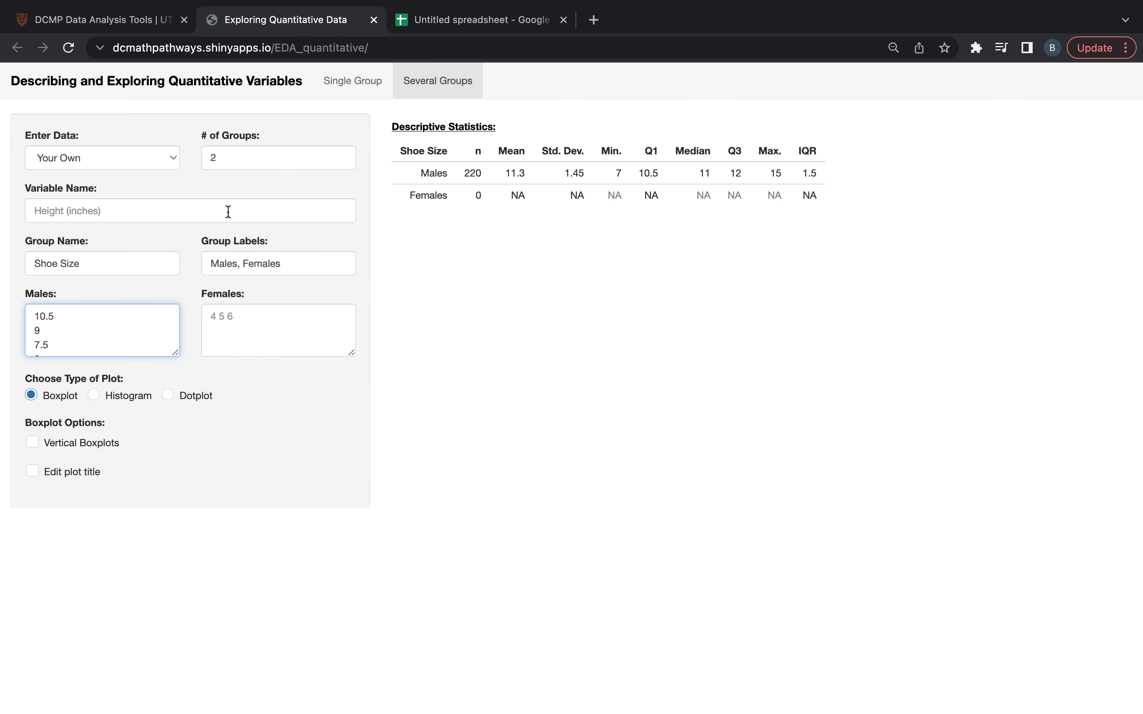
{"action": "left_click", "coordinate": [237, 328]}
{"action": "key", "text": "super+v"}
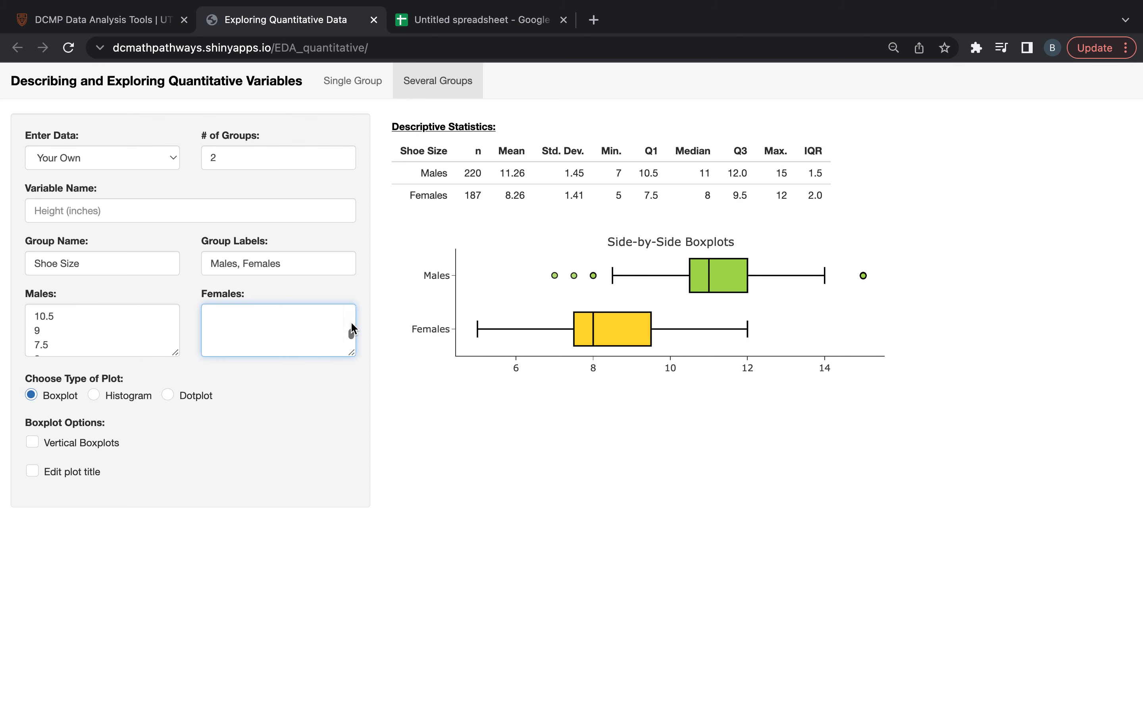
- Delete the Shoe Size Female header line from the Females data and change the plot type to Histogram
{"action": "left_click_drag", "start_coordinate": [351, 333], "coordinate": [180, 309]}
{"action": "key", "text": "BackSpace"}
{"action": "key", "text": "Delete"}
{"action": "left_click", "coordinate": [94, 395]}
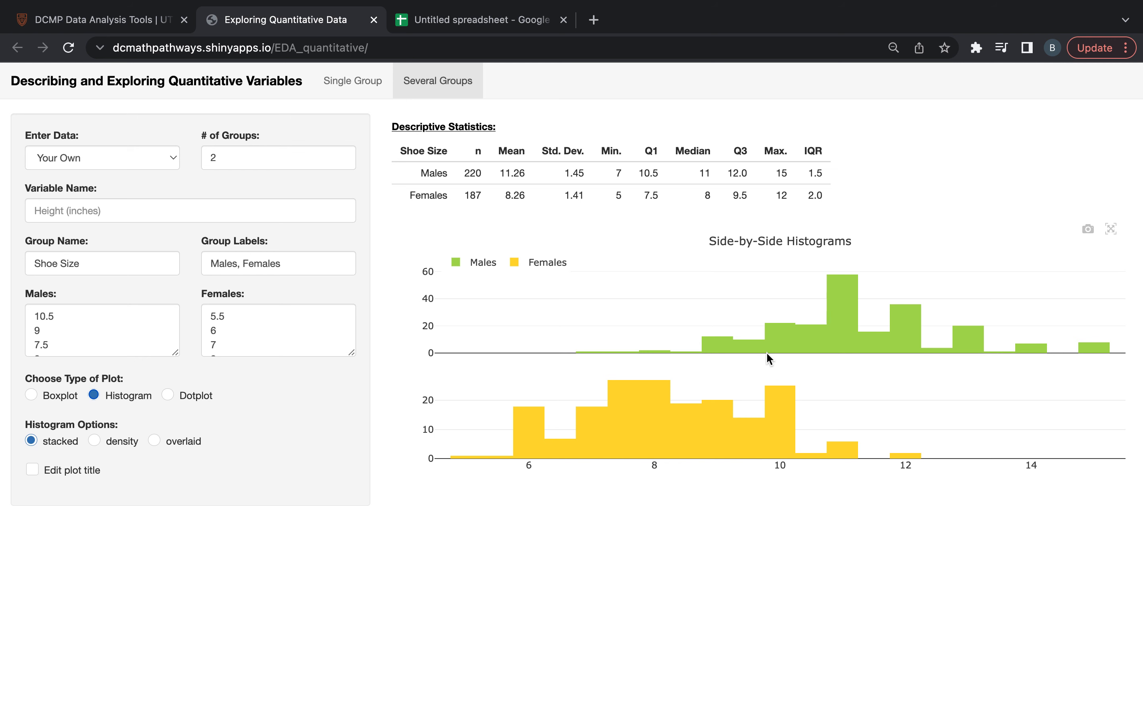
- Examine the tallest bars of the stacked Males and Females shoe-size histograms to compare the most common sizes
{"action": "mouse_move", "coordinate": [840, 312]}
{"action": "mouse_move", "coordinate": [841, 352]}
{"action": "mouse_move", "coordinate": [629, 457]}
{"action": "mouse_move", "coordinate": [651, 432]}
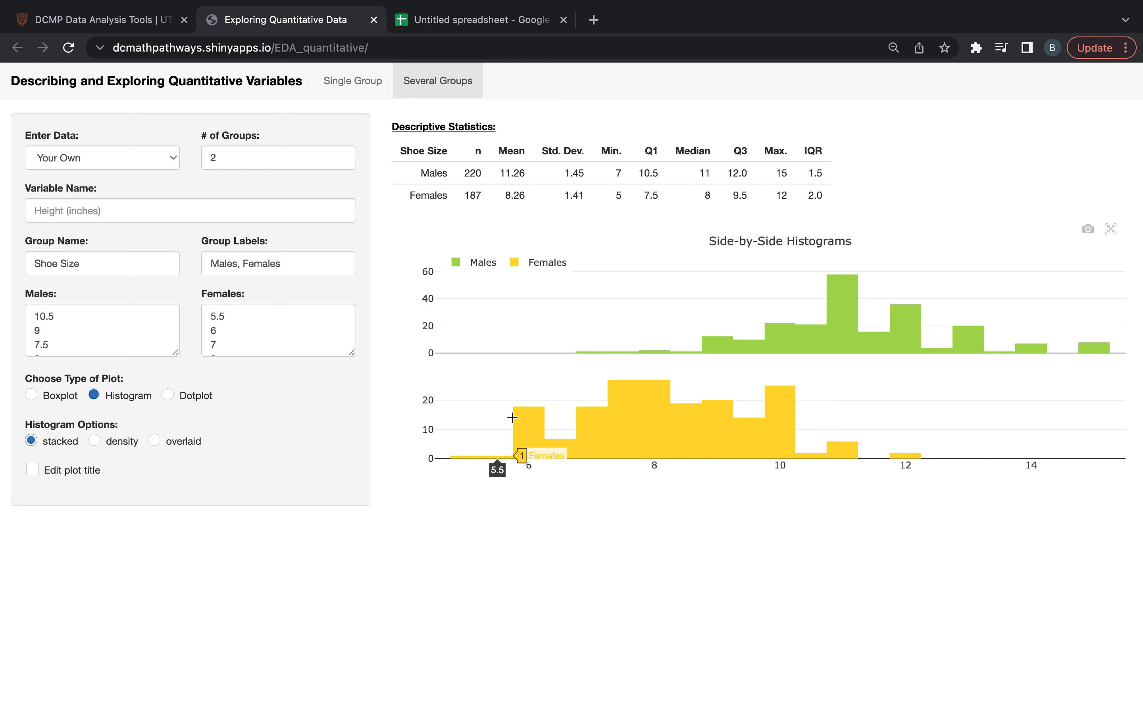
- Enable plot title editing and set the histogram title to "Shoe Sizes of College Students"
{"action": "left_click", "coordinate": [32, 469]}
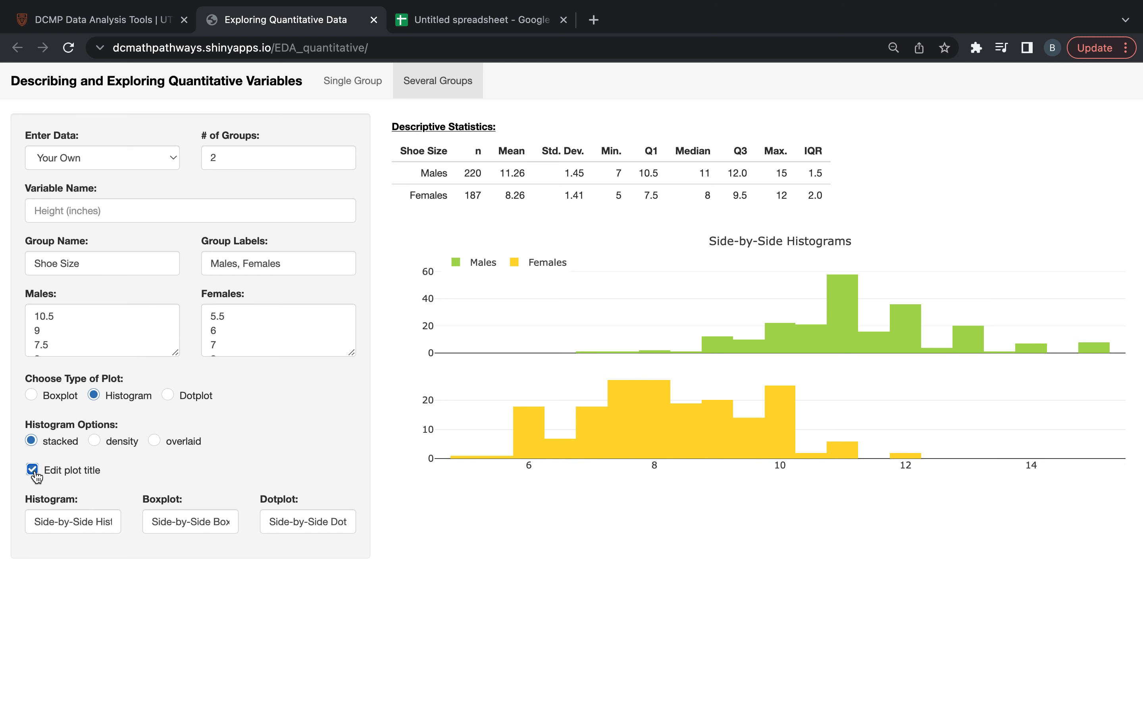
{"action": "triple_click", "coordinate": [97, 521]}
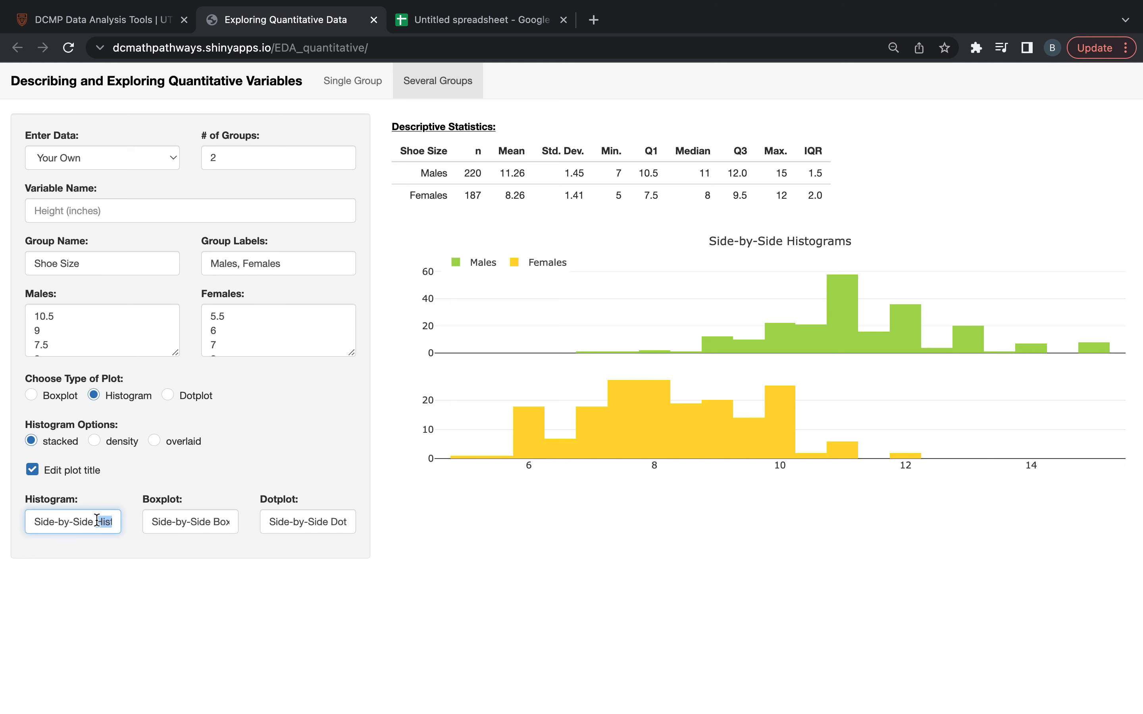
{"action": "key", "text": "BackSpace"}
{"action": "type", "text": "Shoe Sizes"}
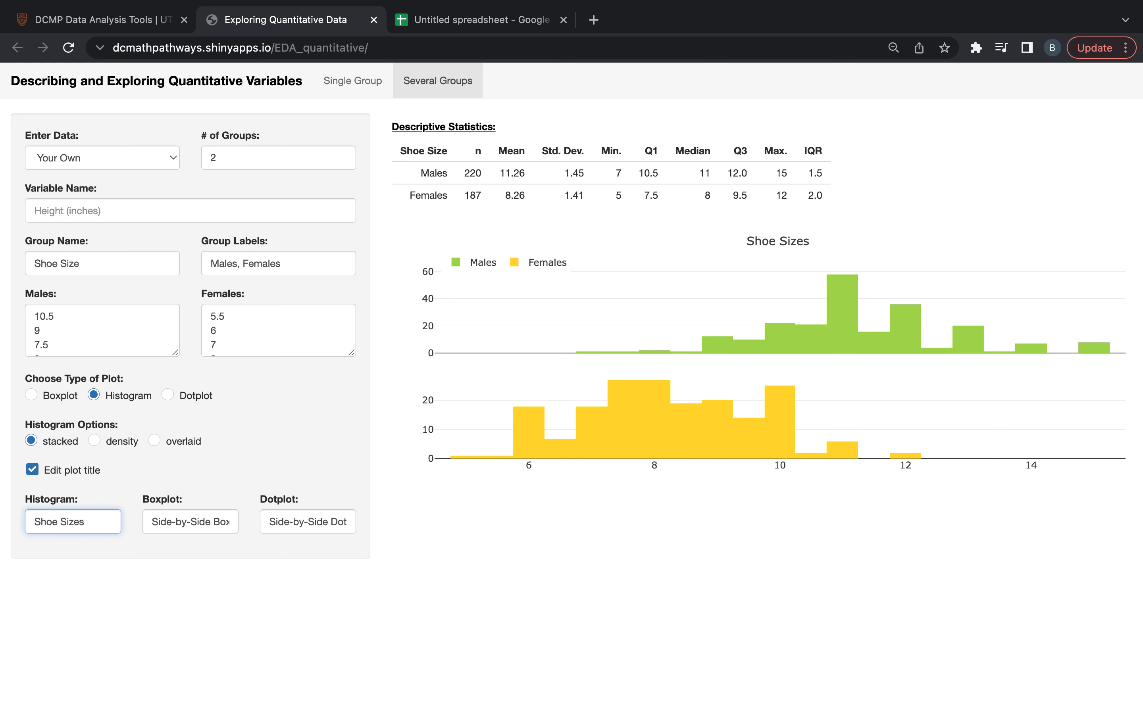
{"action": "type", "text": " fo"}
{"action": "key", "text": "BackSpace"}
{"action": "key", "text": "BackSpace"}
{"action": "type", "text": "of"}
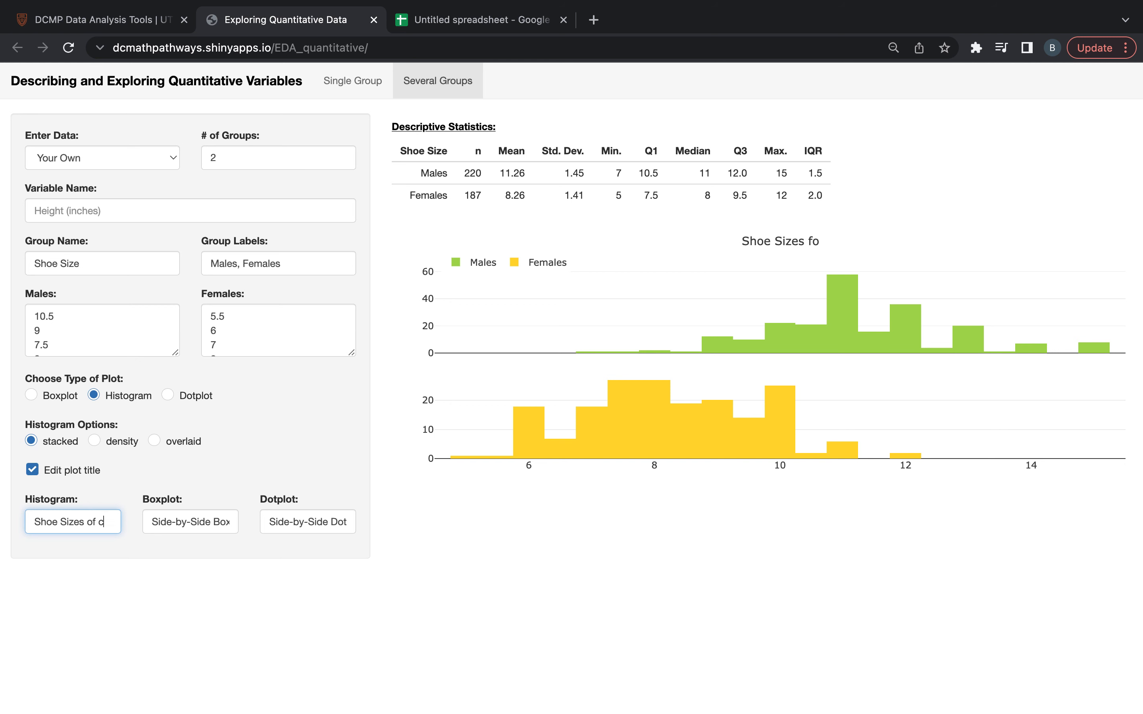
{"action": "type", "text": " College St"}
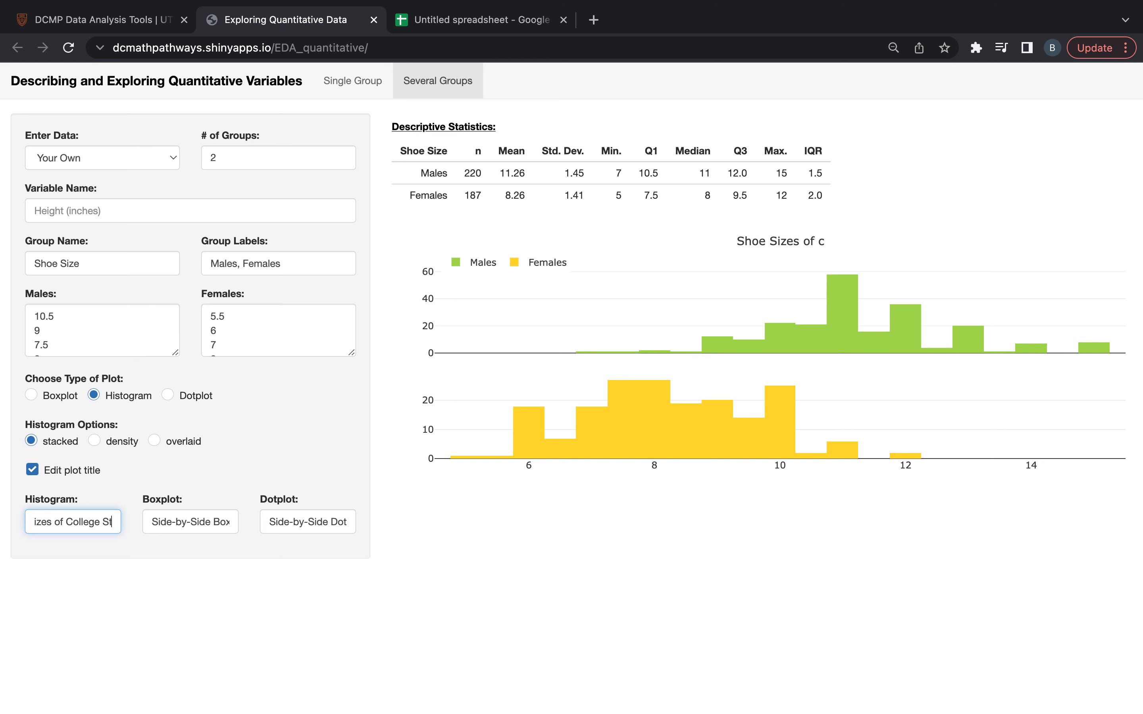
{"action": "type", "text": "udents"}
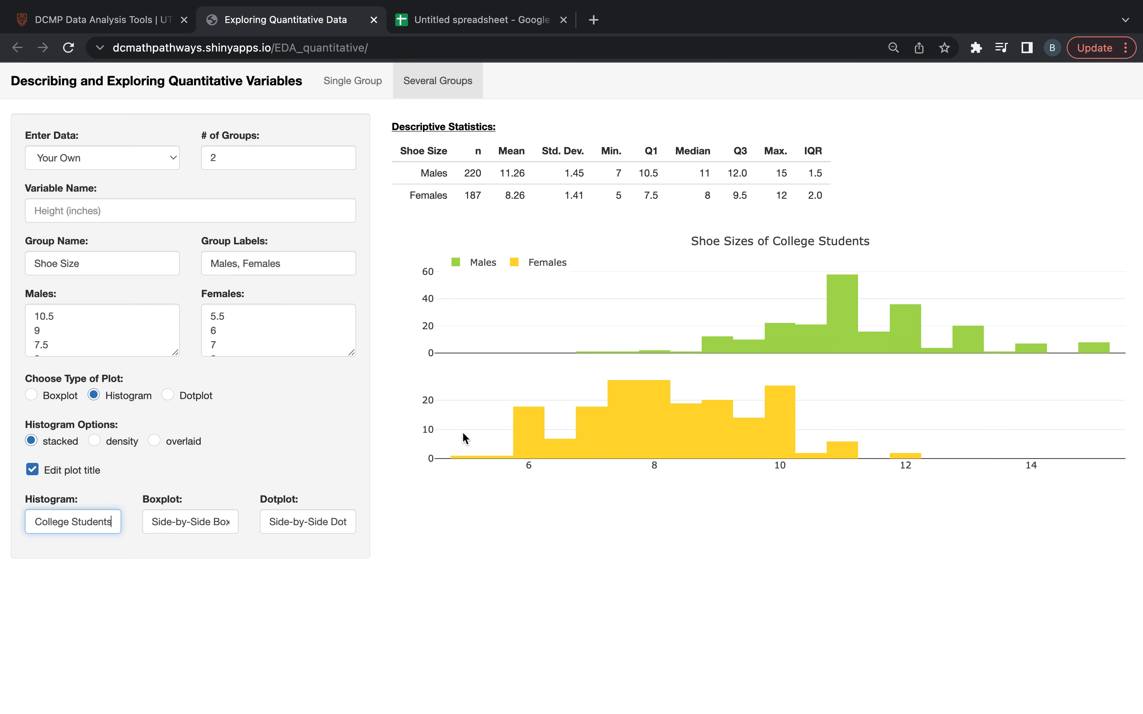